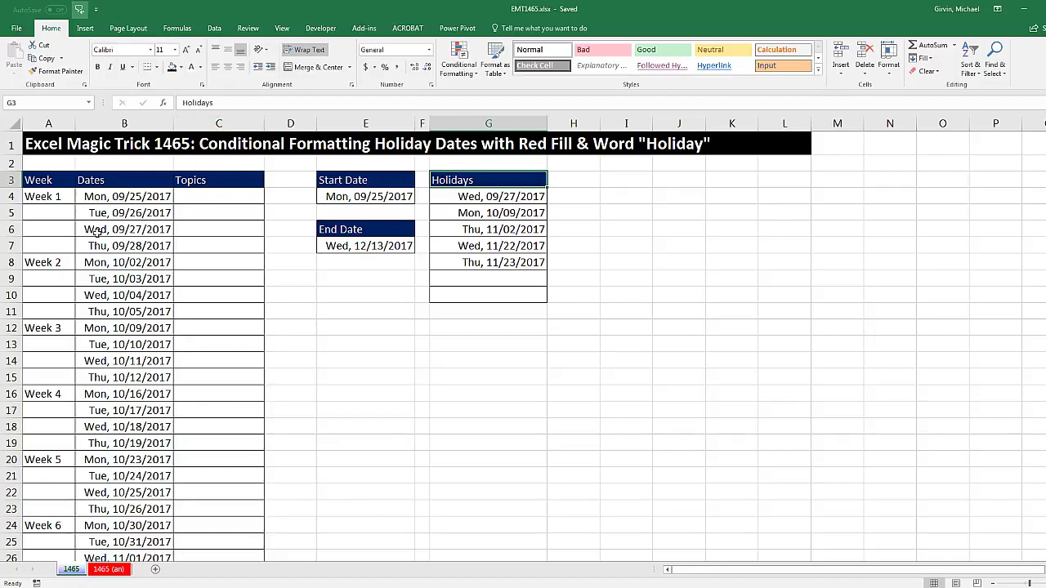
- Examine the Dates column, the Holidays list in G4:G10 and the built-in conditional formatting options
left_click_drag(96, 199, 143, 344)
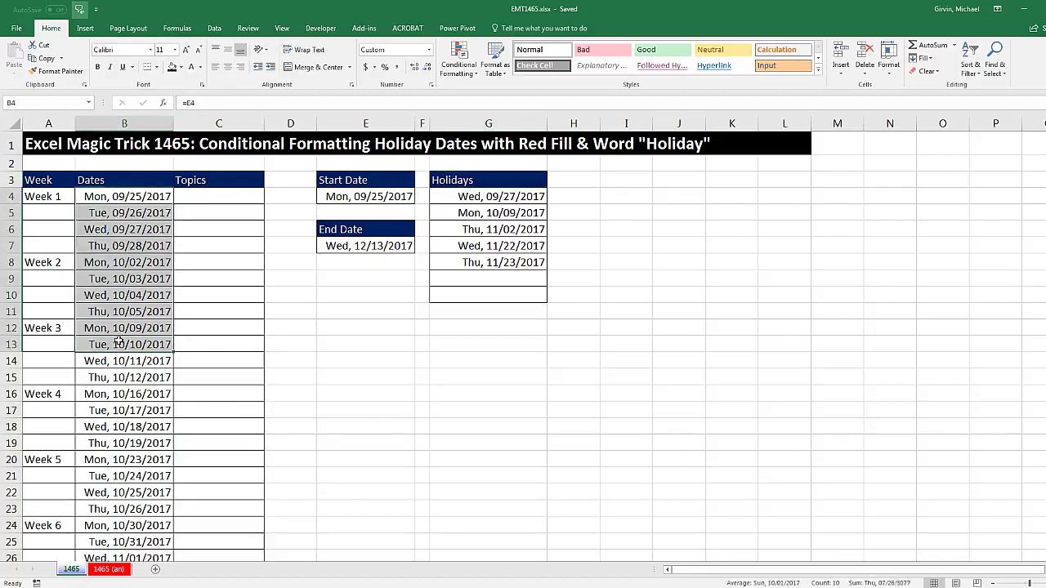
left_click_drag(459, 194, 474, 294)
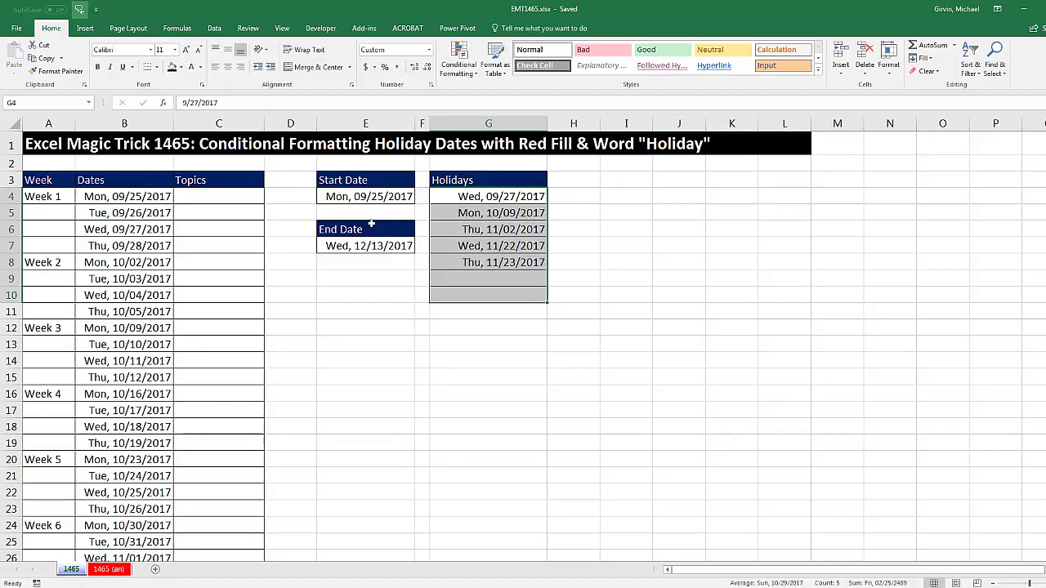
left_click(140, 229)
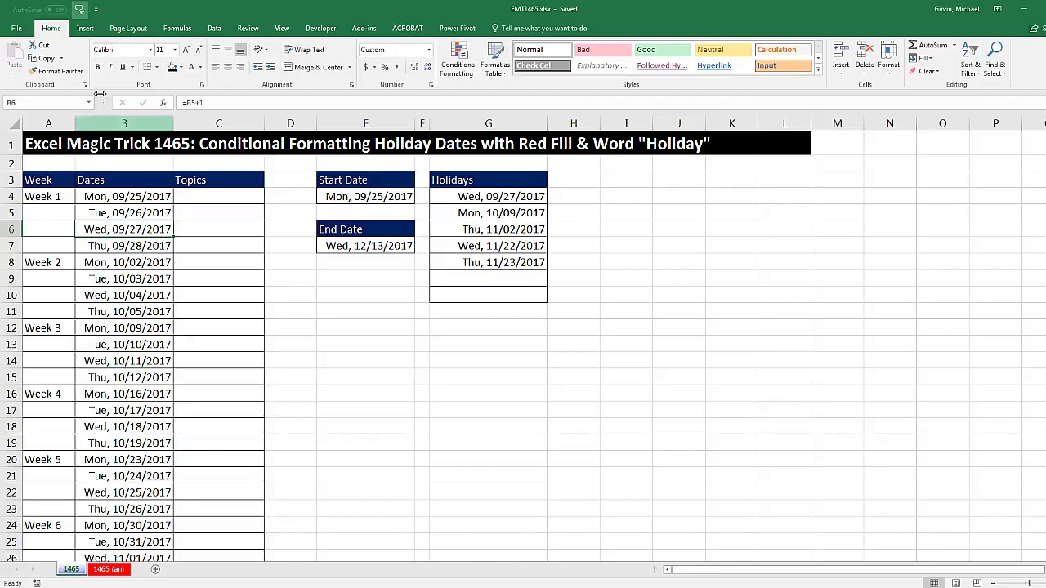
left_click(477, 73)
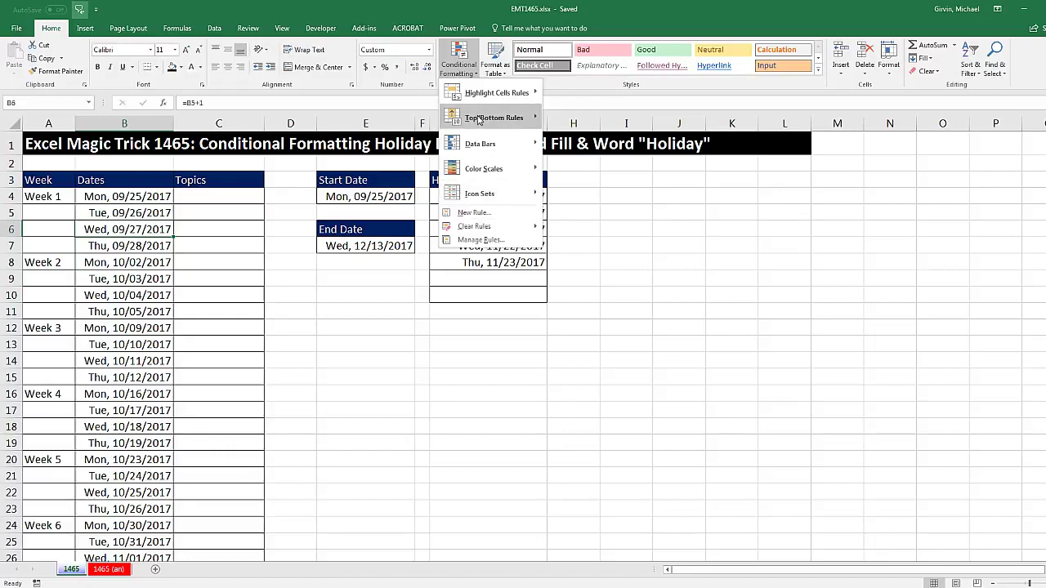
mouse_move(499, 172)
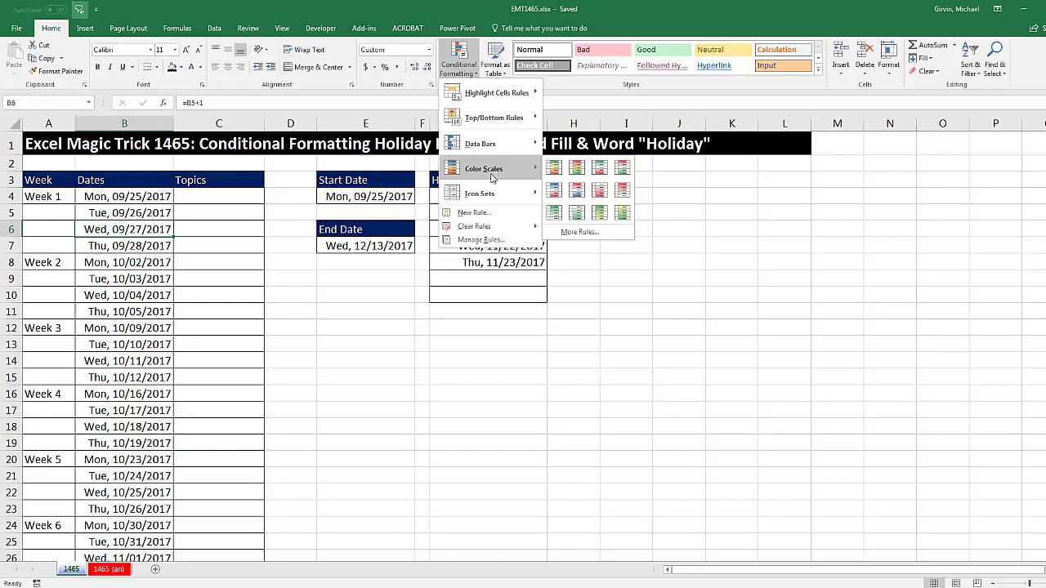
left_click(130, 230)
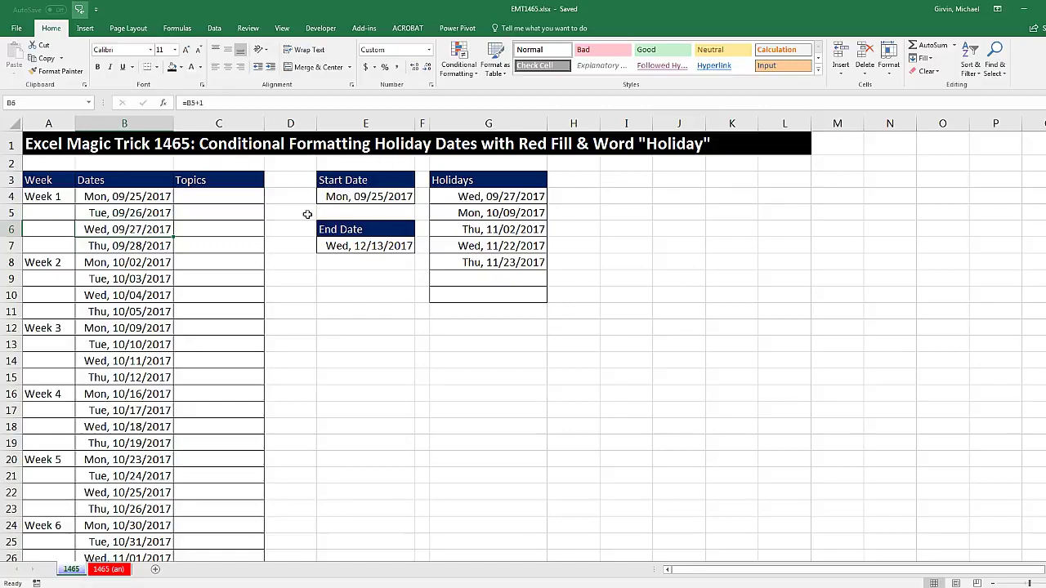
left_click(141, 245)
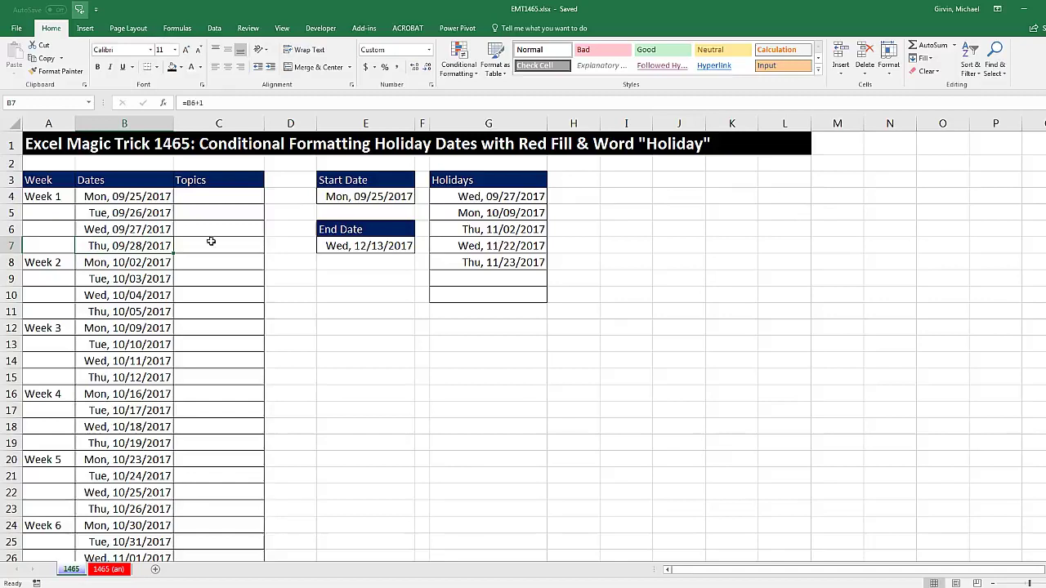
left_click(129, 229)
left_click(130, 245)
left_click(152, 230)
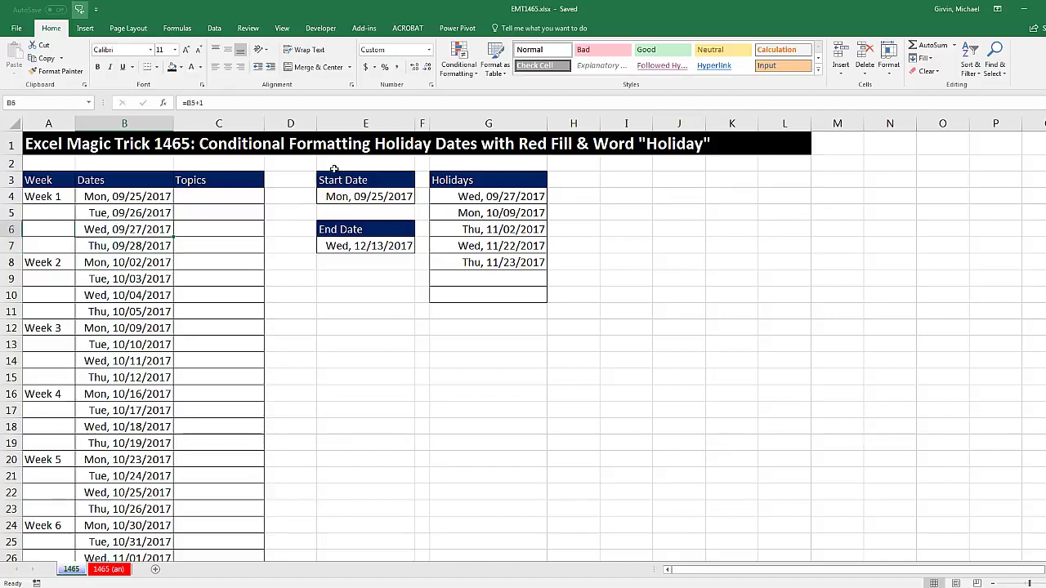
left_click(216, 199)
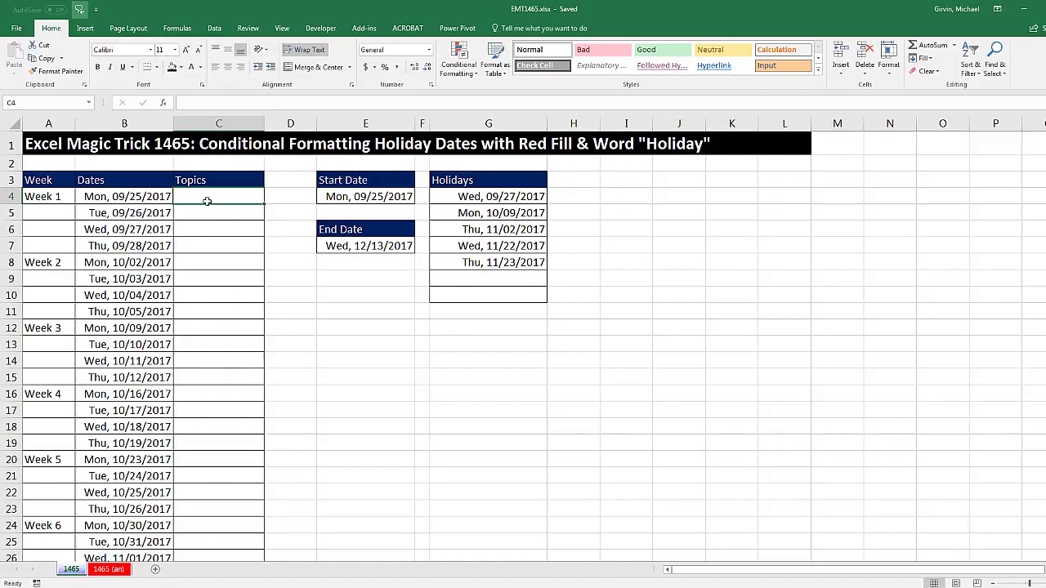
left_click_drag(142, 196, 139, 361)
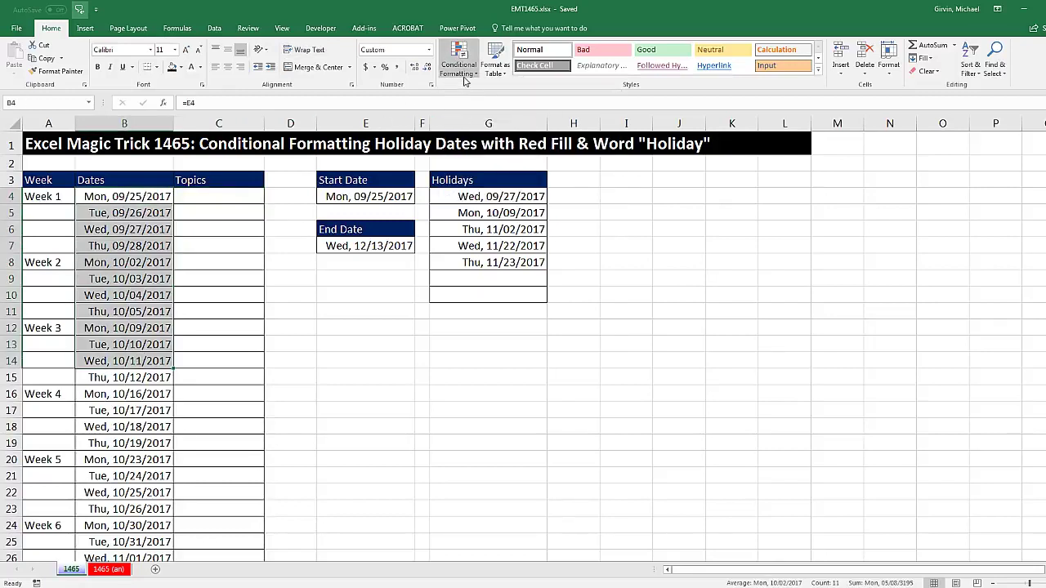
- Start a MATCH formula in C4 with B4 as the lookup value and the Holidays range G4:G10 as the lookup array
left_click(207, 202)
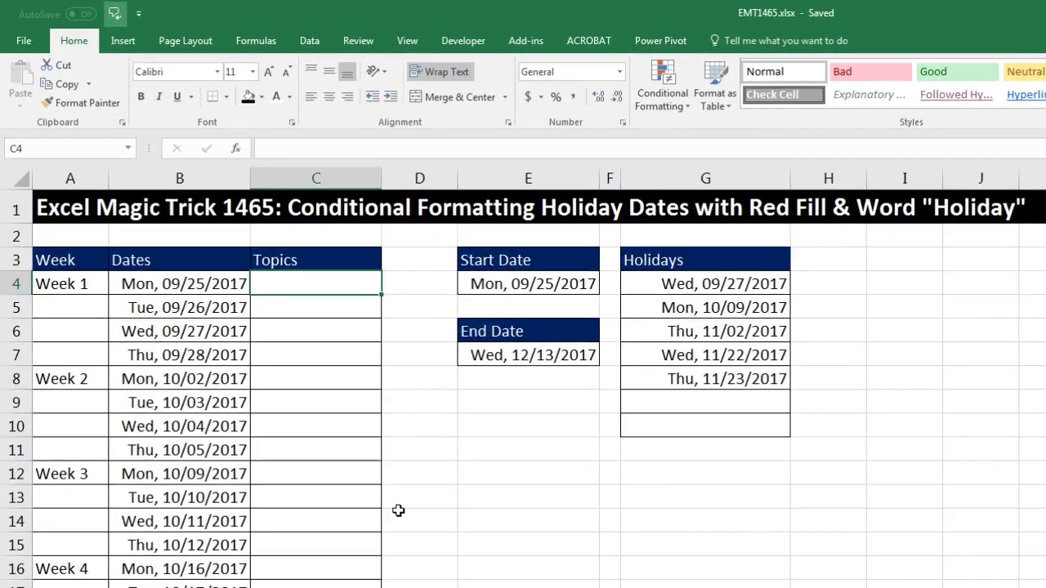
type("=mat")
key("Tab")
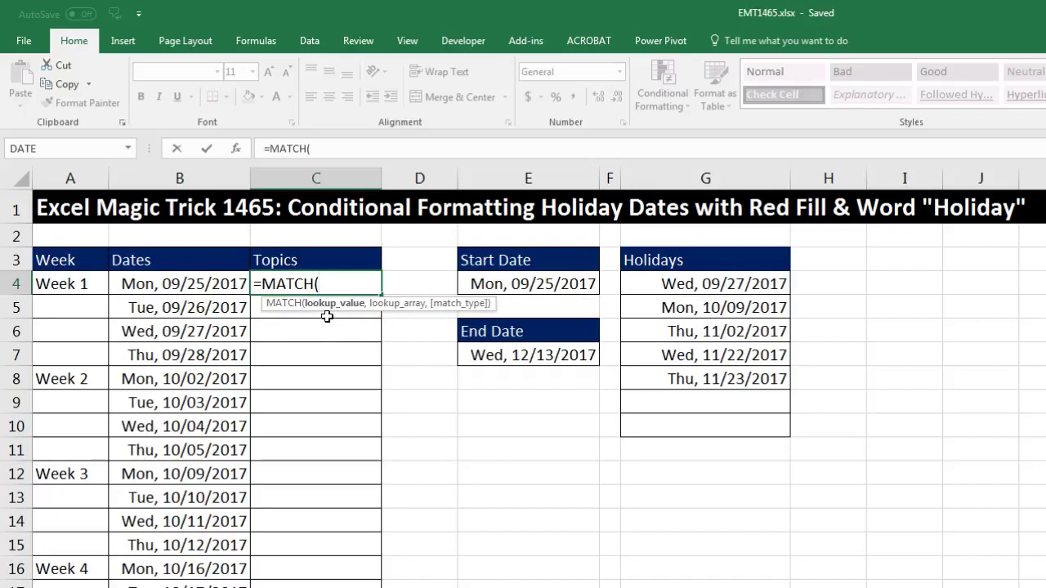
left_click(209, 283)
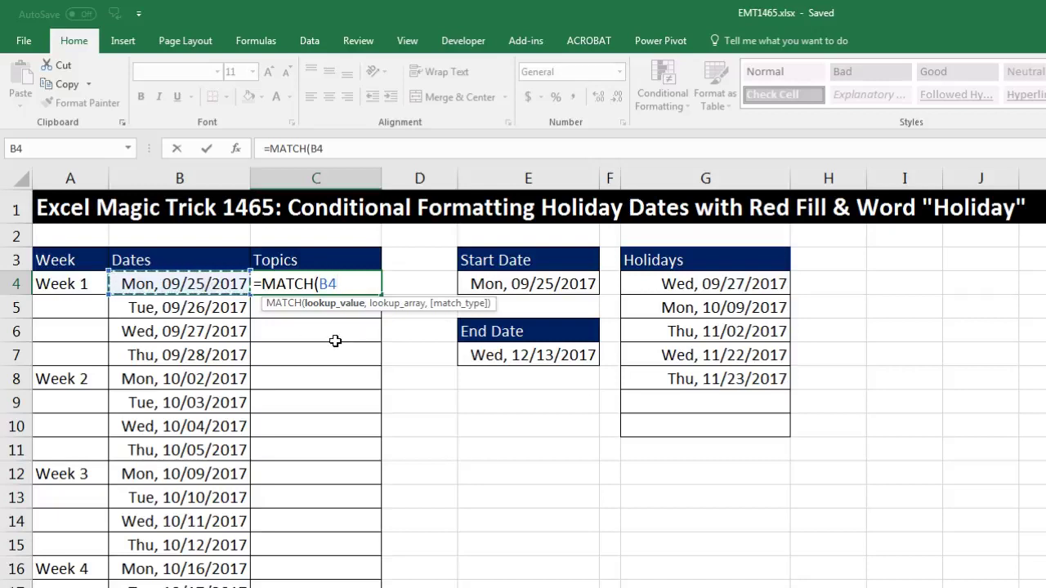
type(",")
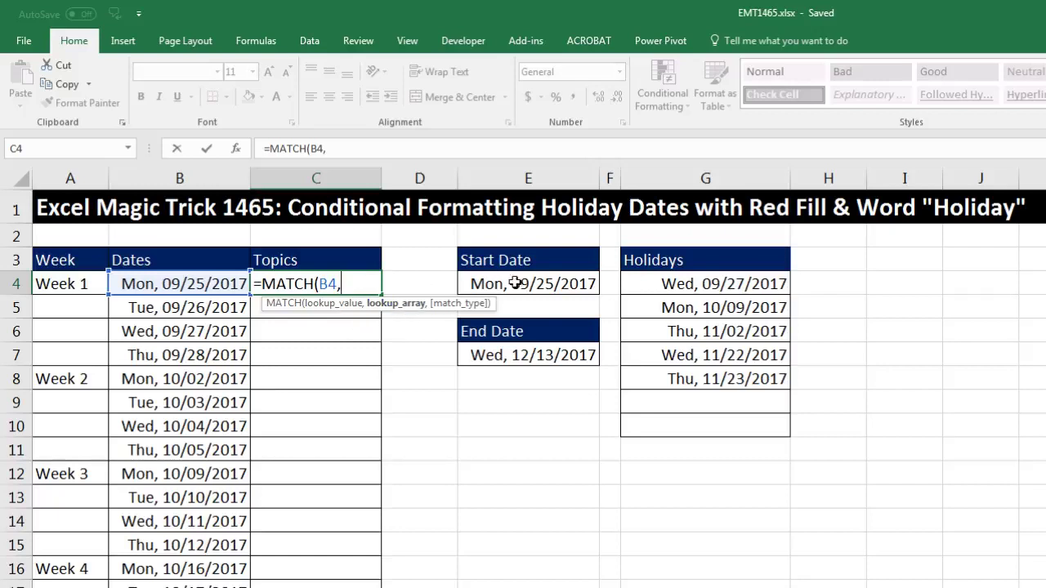
left_click_drag(646, 281, 663, 429)
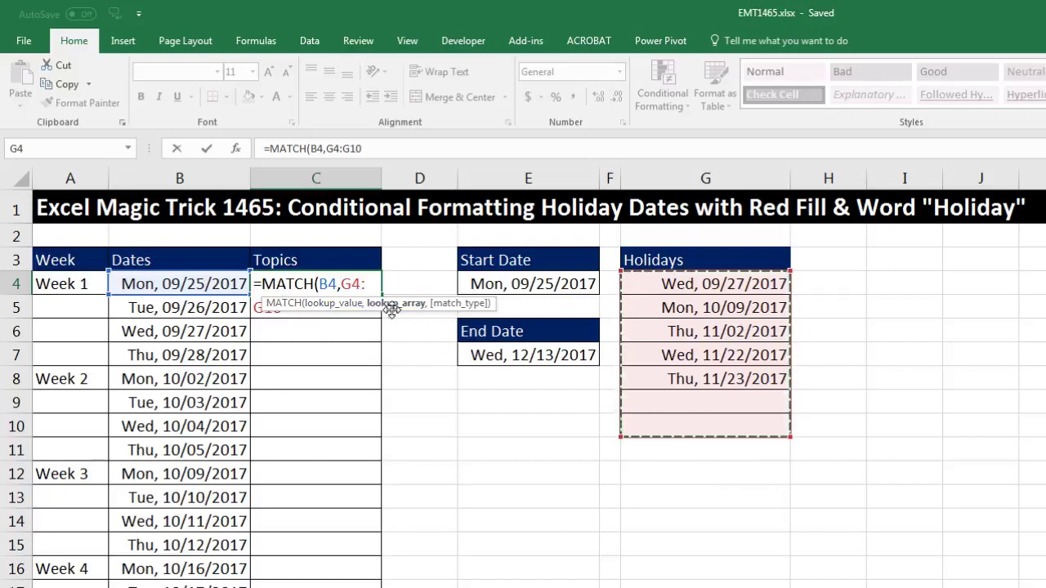
- Complete the C4 formula as =MATCH(B4,$G$4:$G$10,0) and fill it down the Topics column
left_click_drag(389, 309, 339, 399)
key("F4")
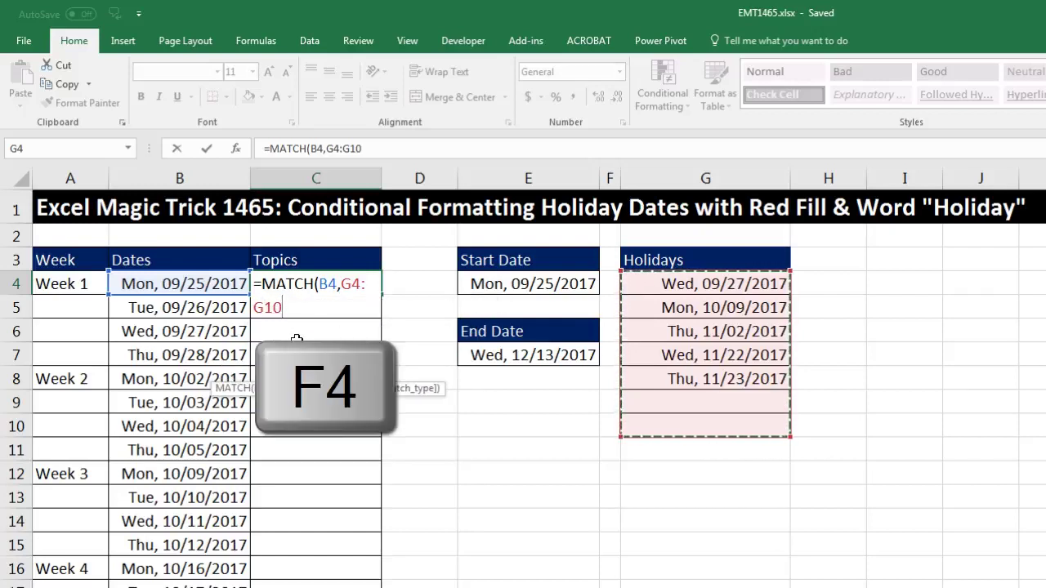
key("F4")
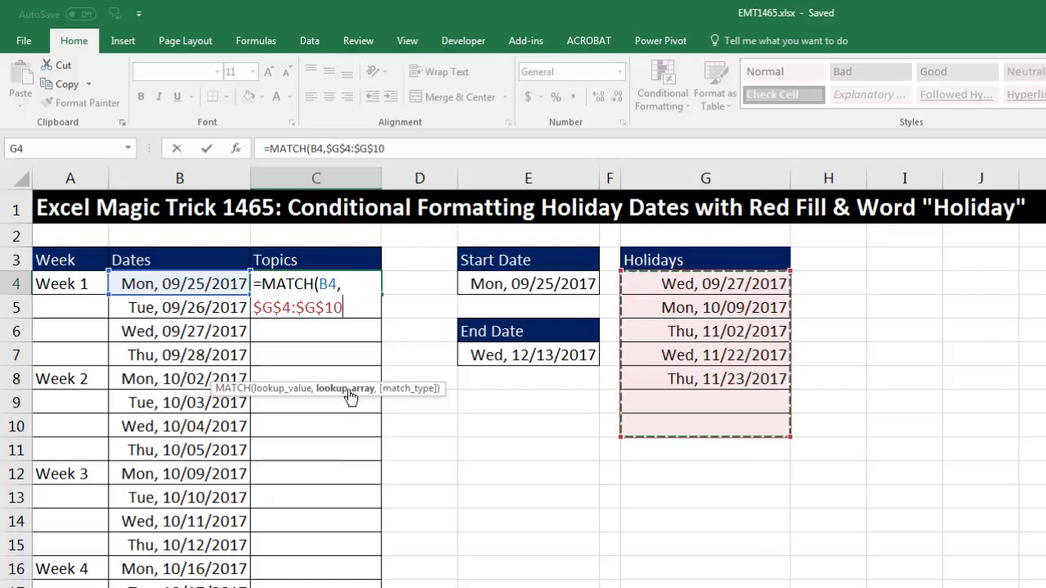
left_click_drag(428, 384, 391, 359)
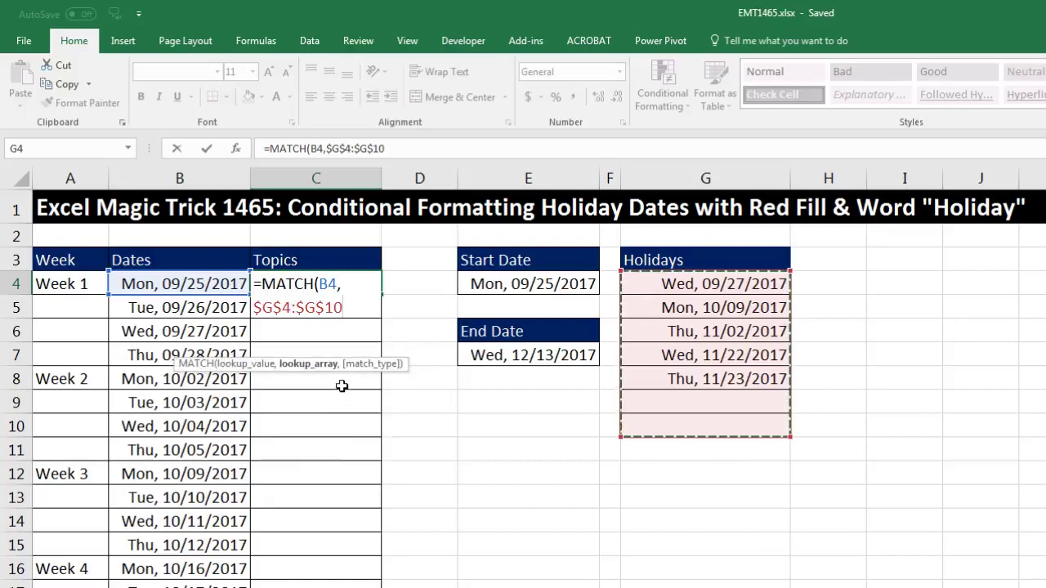
type(",0")
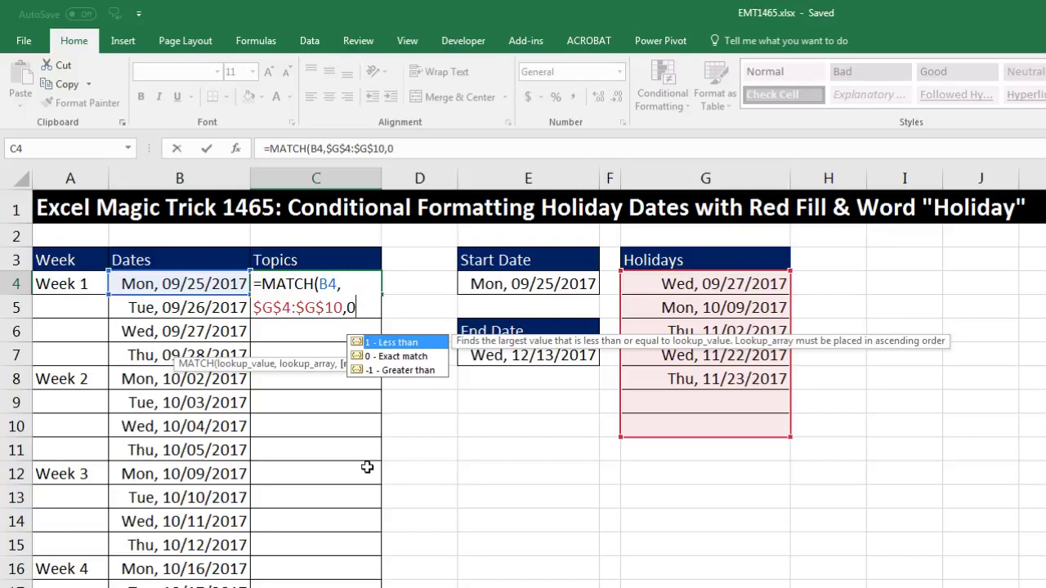
type(")")
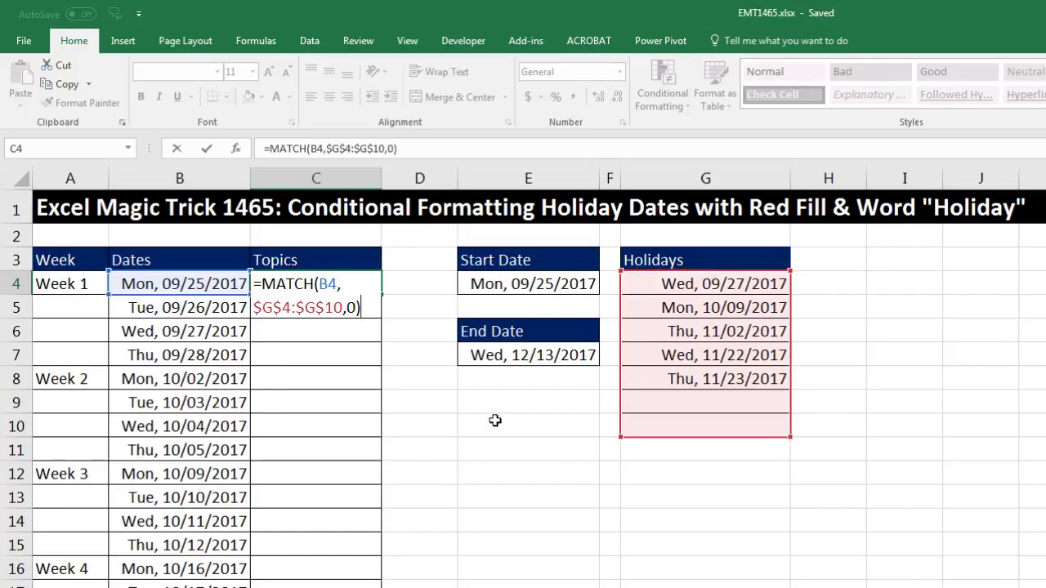
key("ctrl+Return")
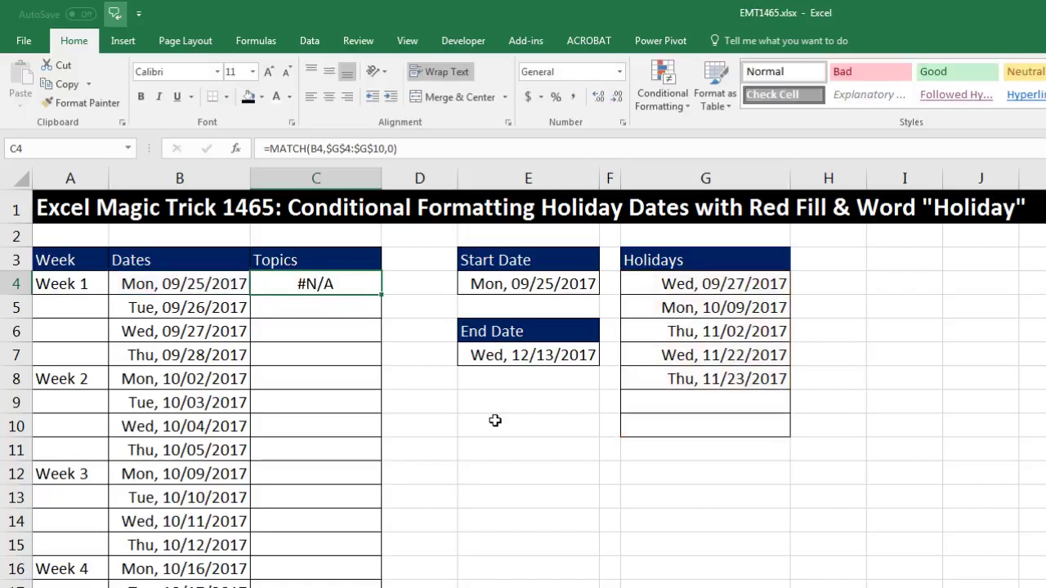
double_click(383, 294)
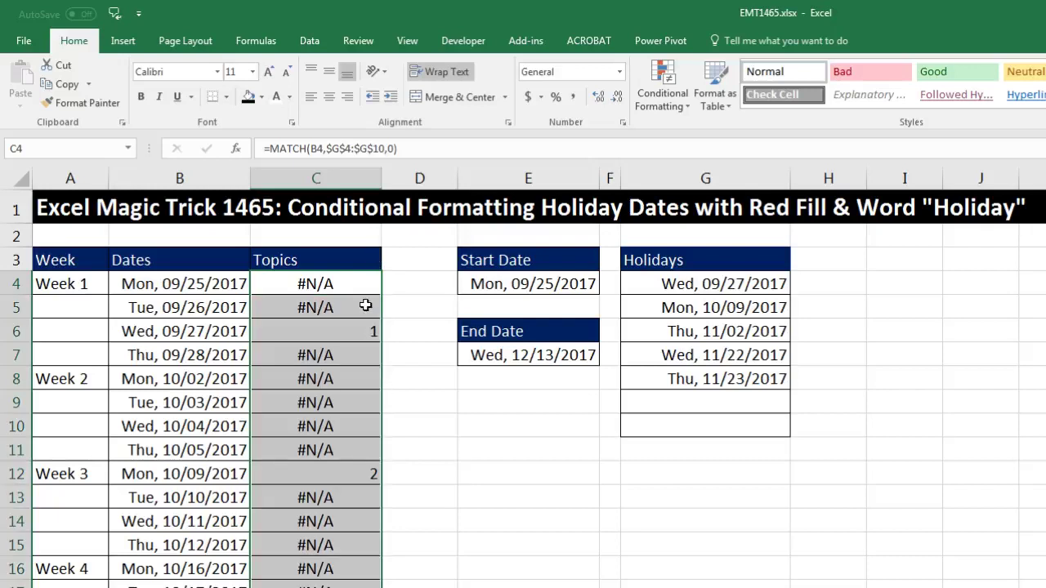
- Compare the MATCH results for non-holiday dates in C4 and C5 with those for holiday dates in C6 and C12
left_click(362, 291)
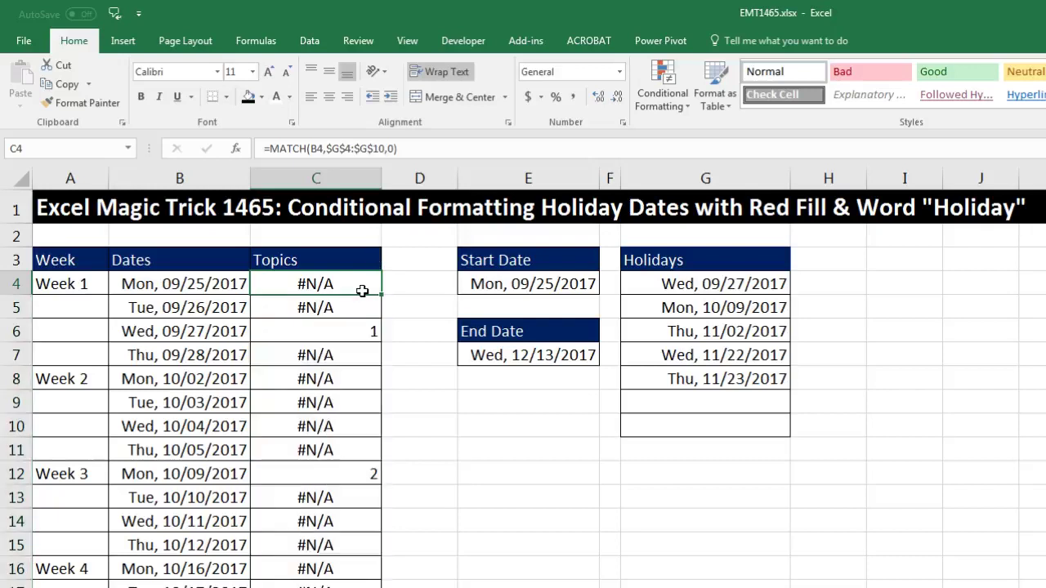
left_click(350, 307)
left_click(353, 333)
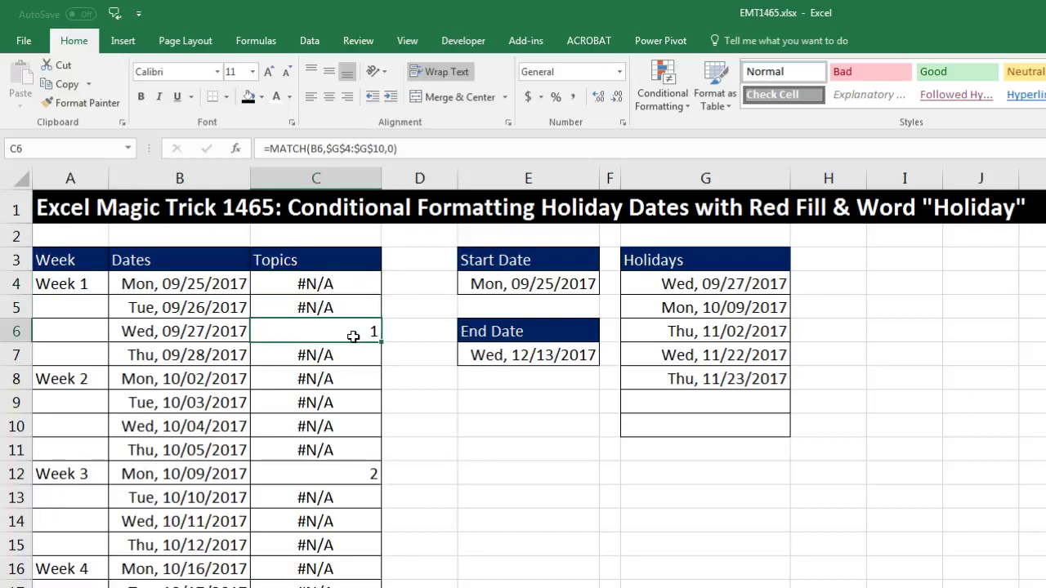
left_click(342, 473)
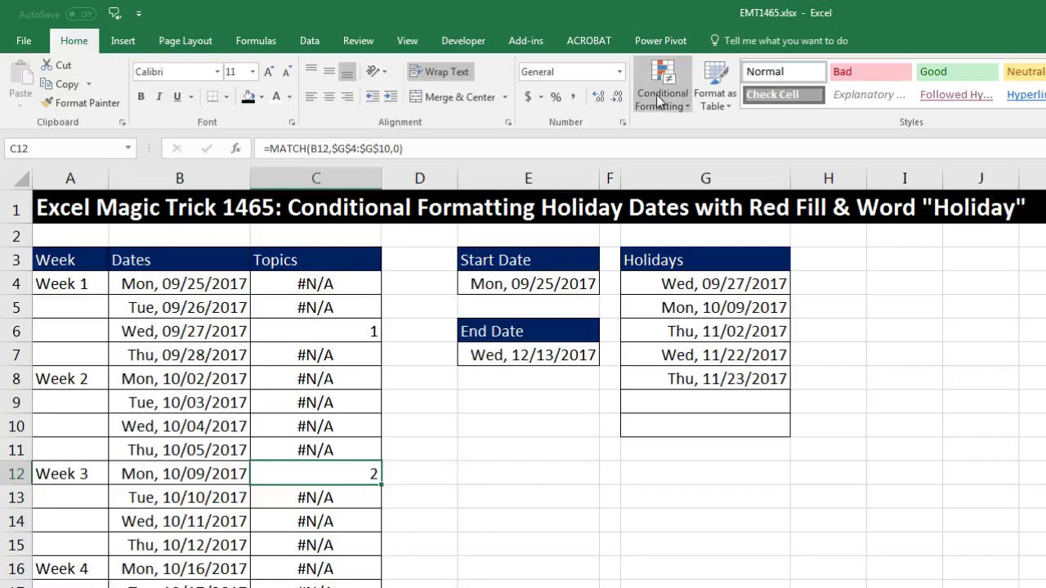
left_click(332, 286)
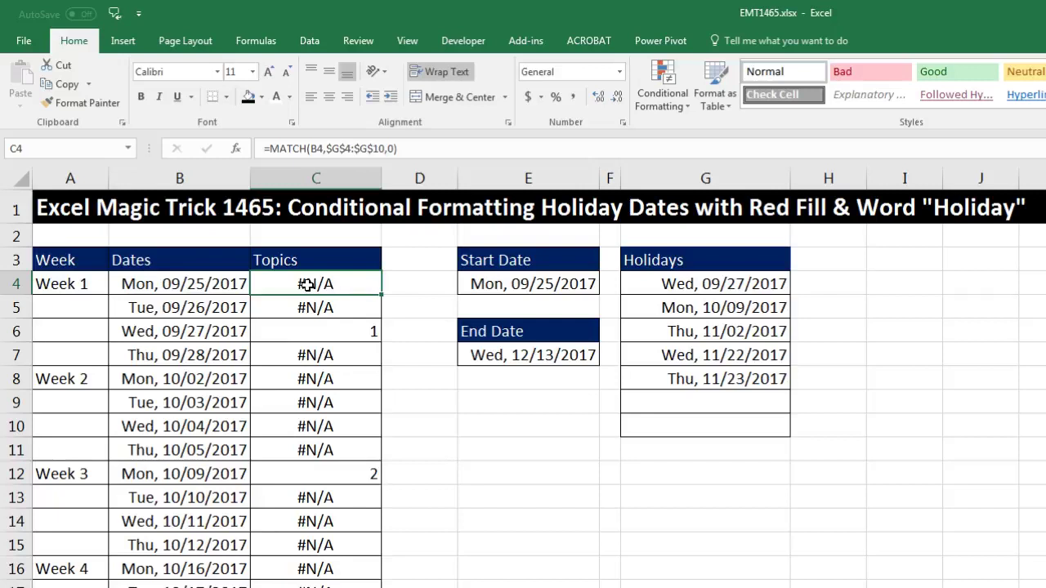
left_click(337, 331)
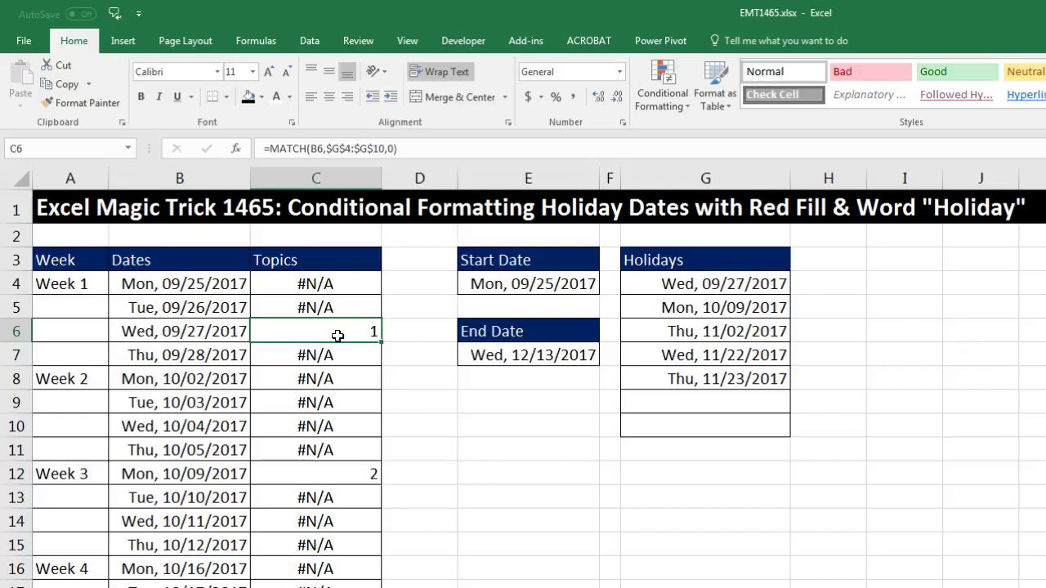
left_click(349, 471)
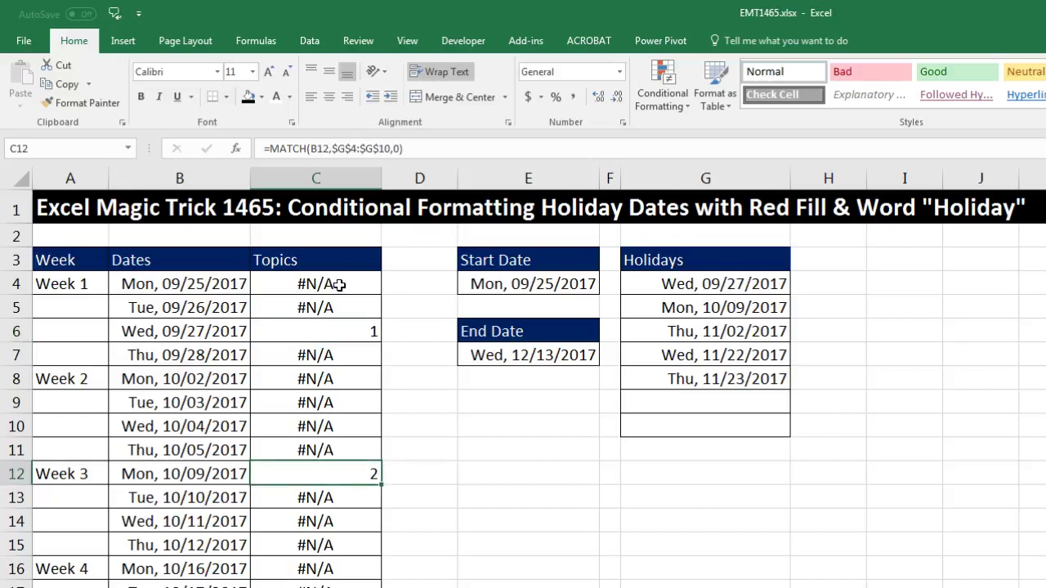
- Copy the full text of the MATCH formula in C4, leaving the cell unchanged
left_click(338, 284)
key("F2")
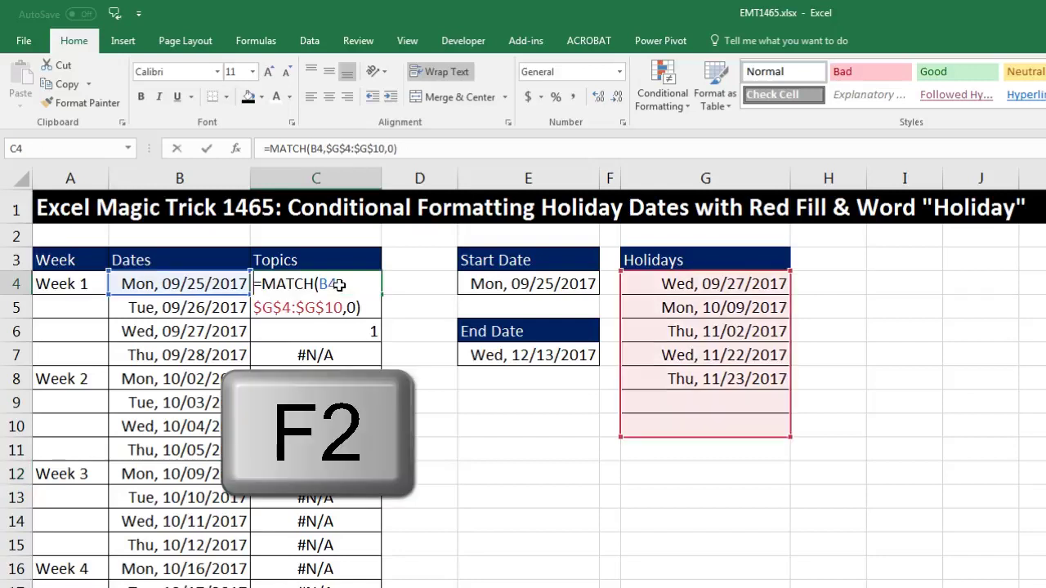
left_click_drag(363, 309, 237, 278)
key("ctrl+c")
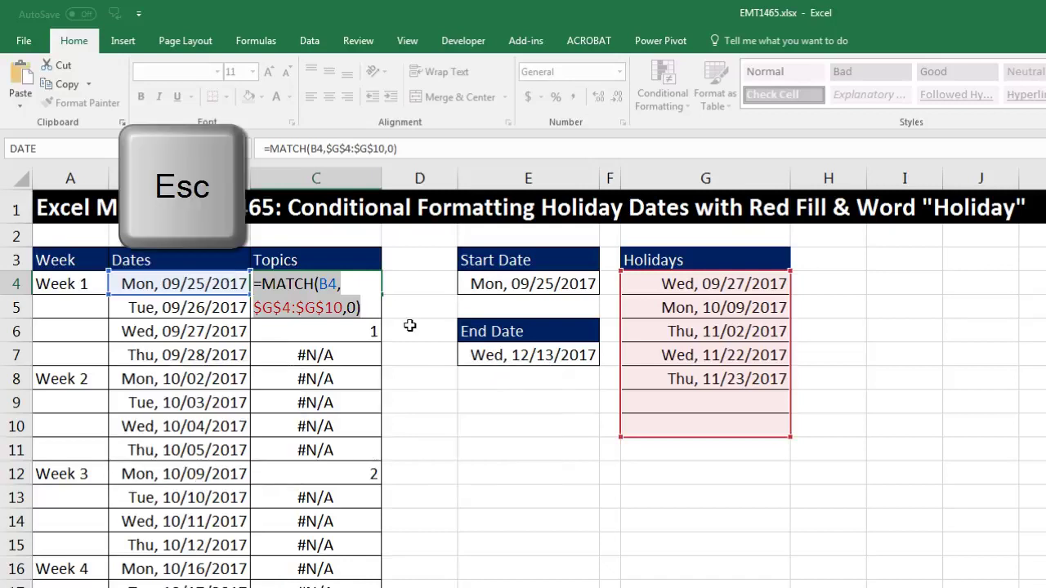
key("Escape")
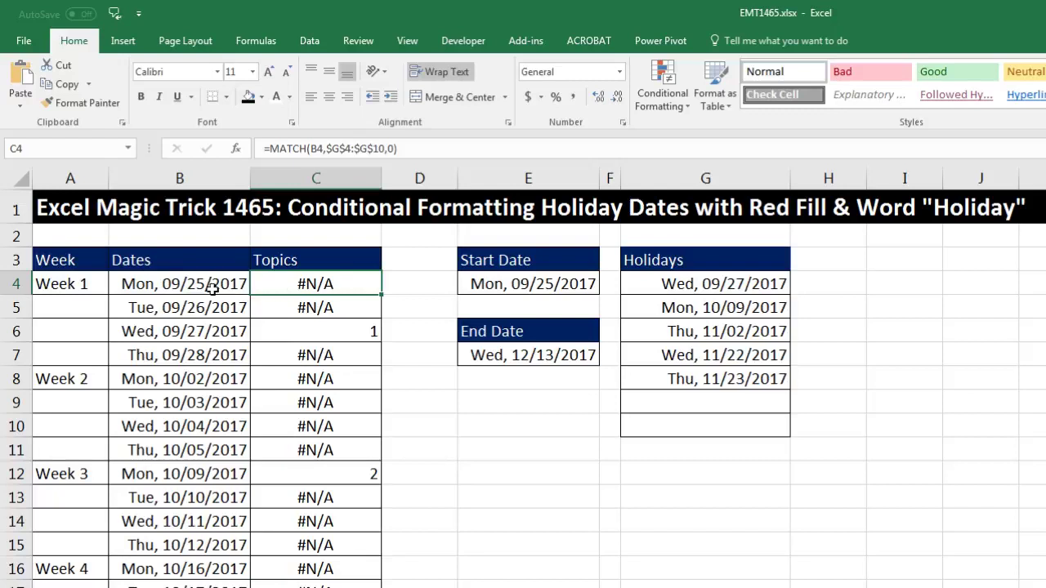
- Select all the dates in the Dates column from B4 down to B50, keeping B4 as the active cell
left_click(168, 291)
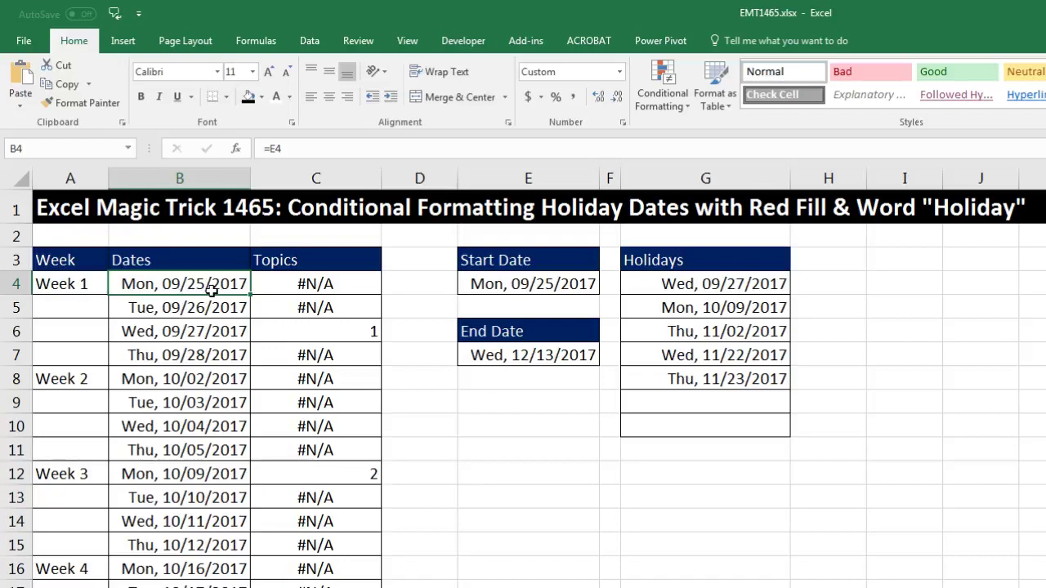
key("ctrl+shift+Down")
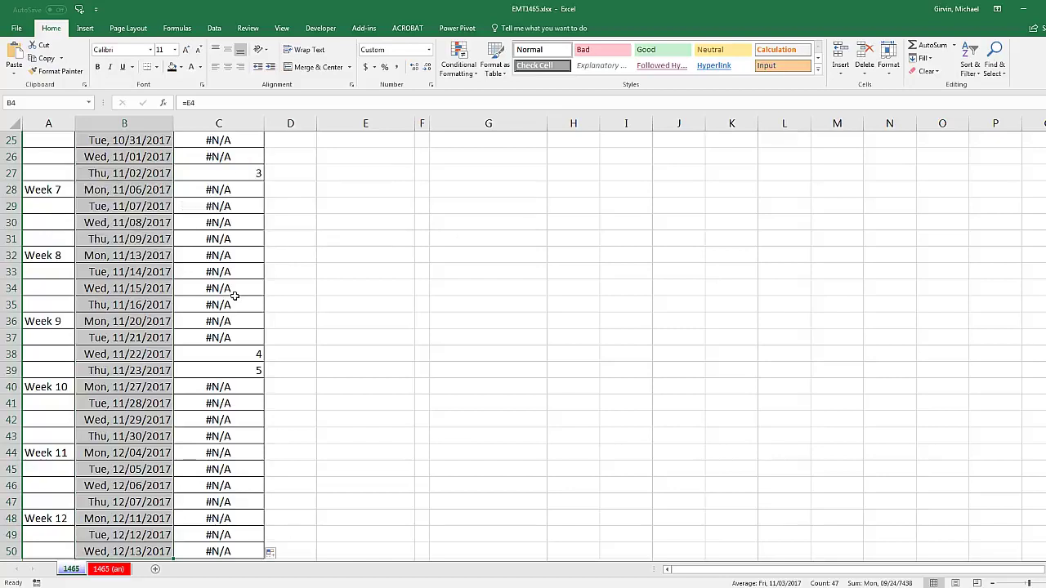
key("ctrl+BackSpace")
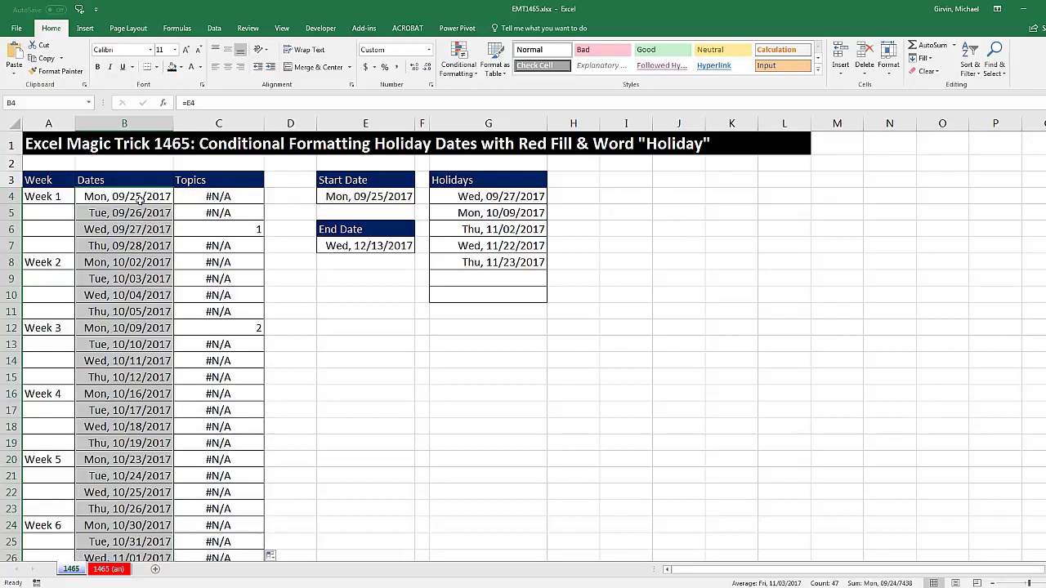
left_click(475, 74)
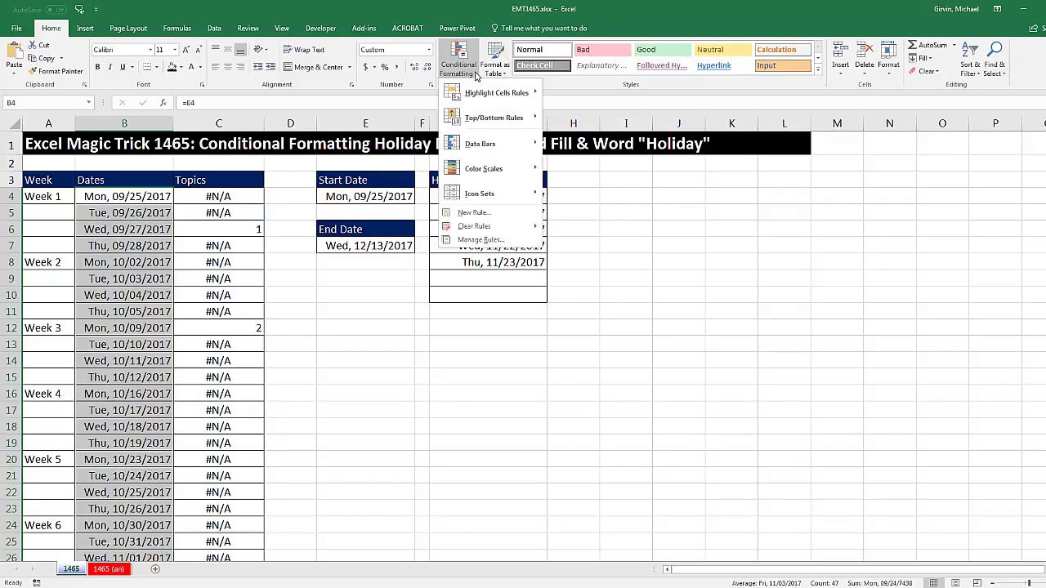
left_click(474, 213)
left_click_drag(443, 144, 424, 203)
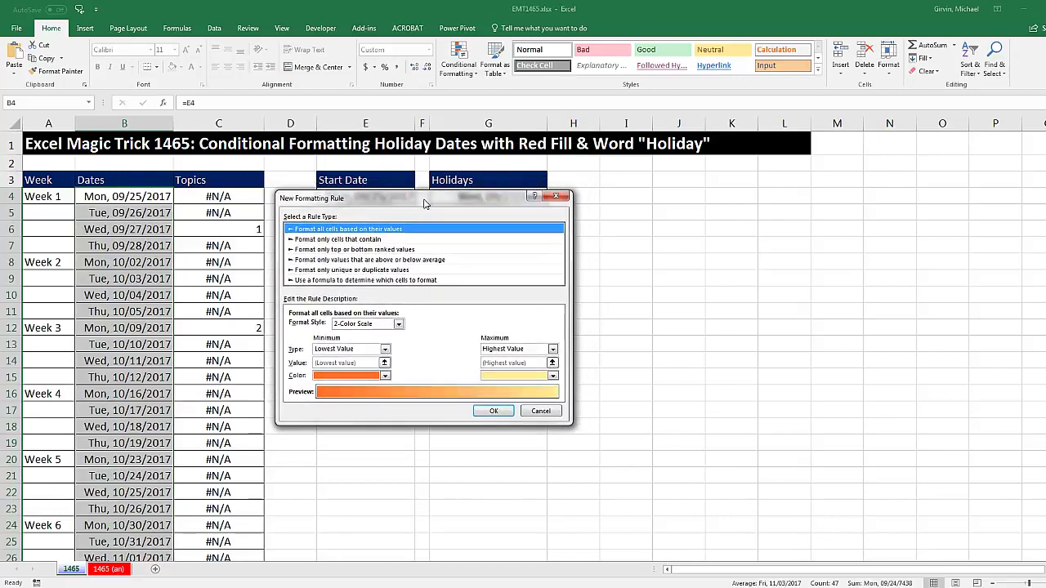
key("Escape")
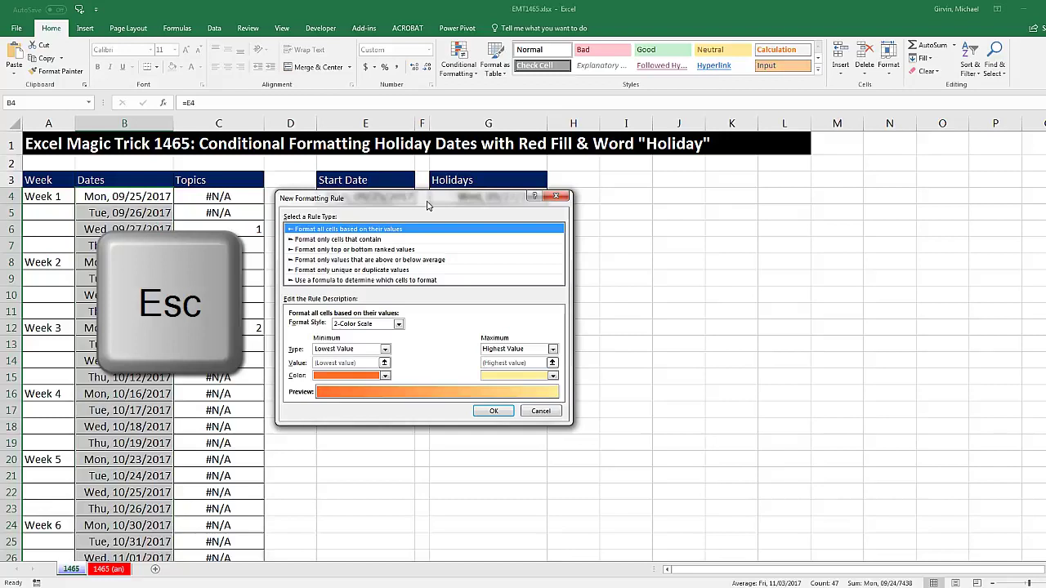
key("Escape")
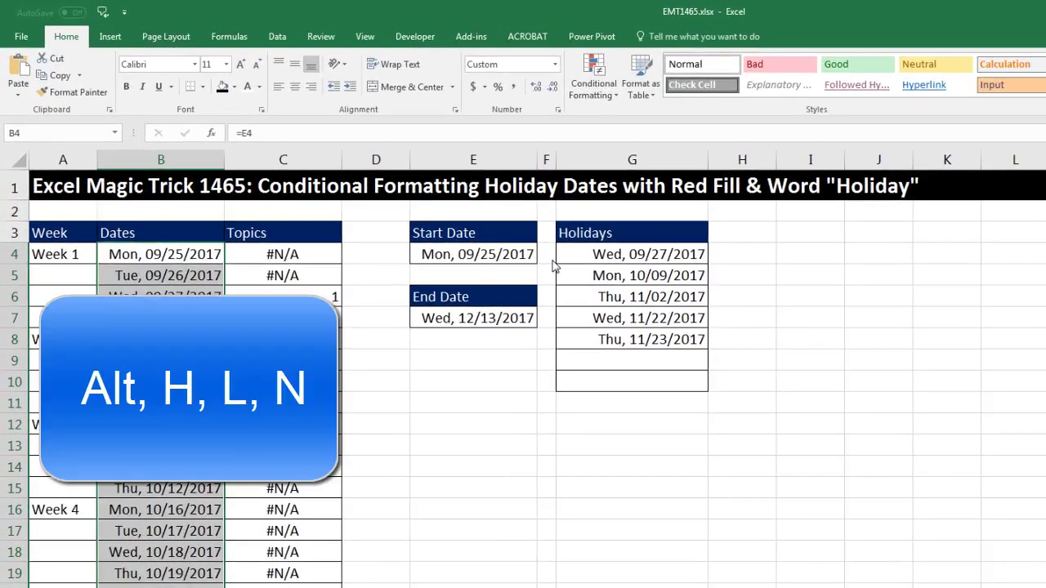
- Start a new formula-based conditional formatting rule for the selected dates with the copied formula =MATCH(B4,$G$4:$G$10,0)
key("alt")
key("h")
key("l")
key("n")
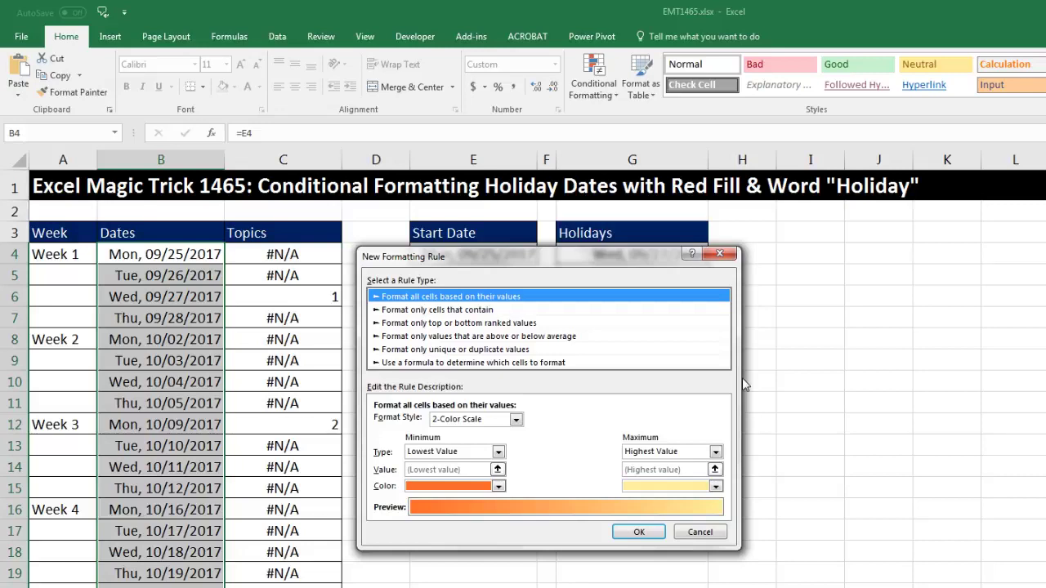
key("Page_Down")
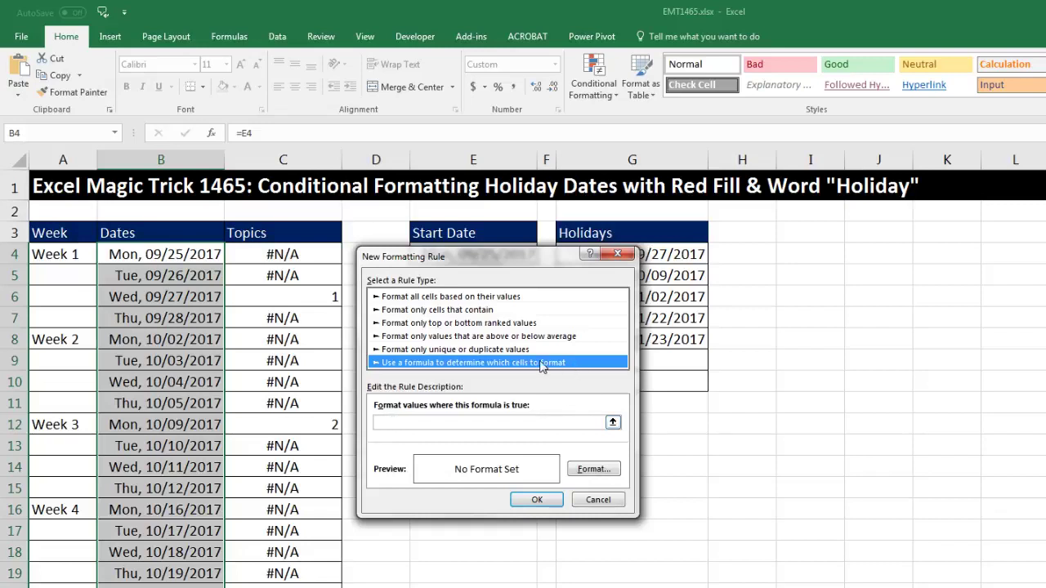
key("Tab")
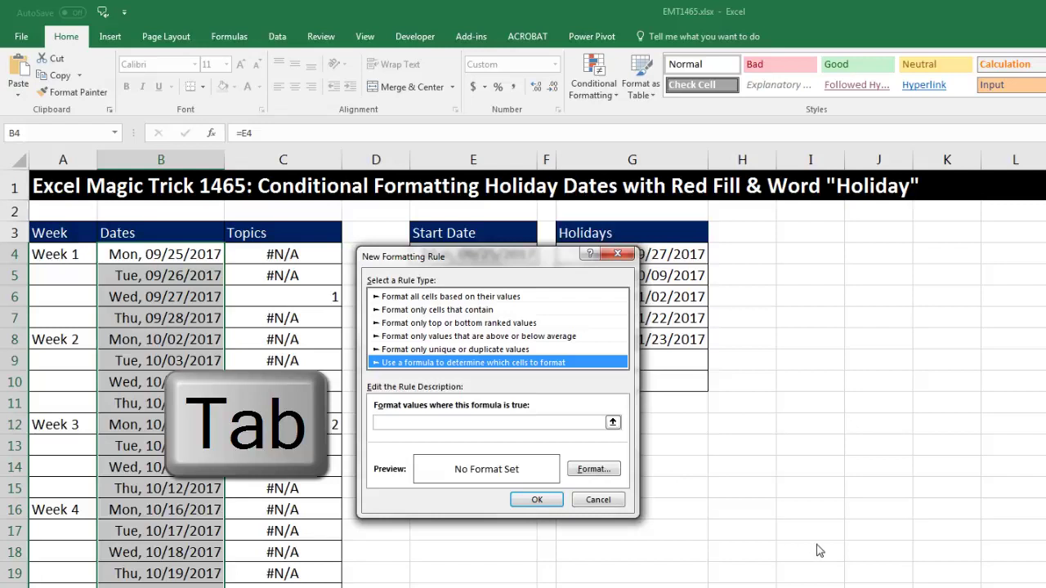
key("ctrl+v")
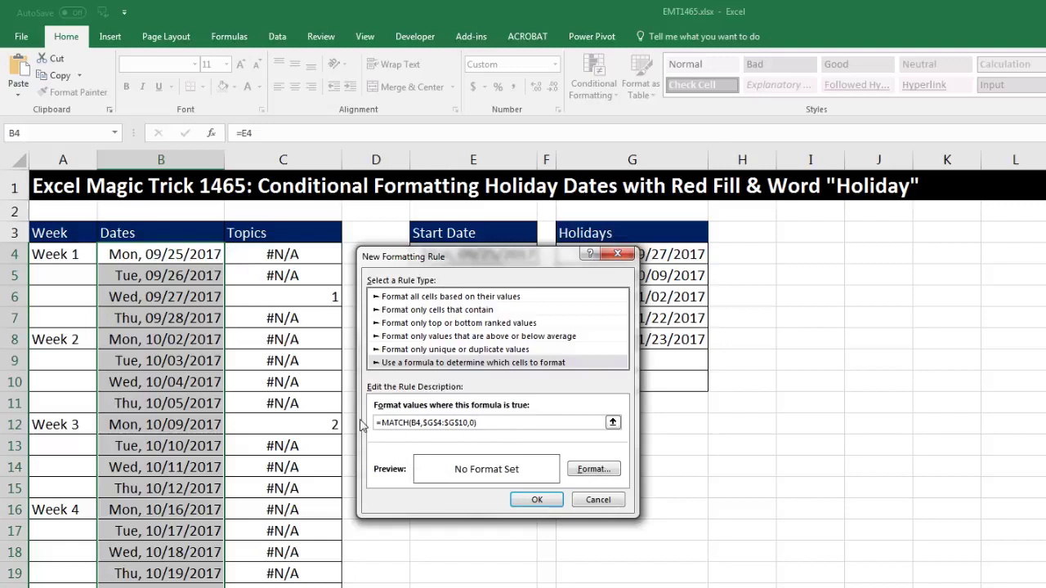
- Give the MATCH rule a red fill and white font color, and apply it to the selected dates
left_click(589, 473)
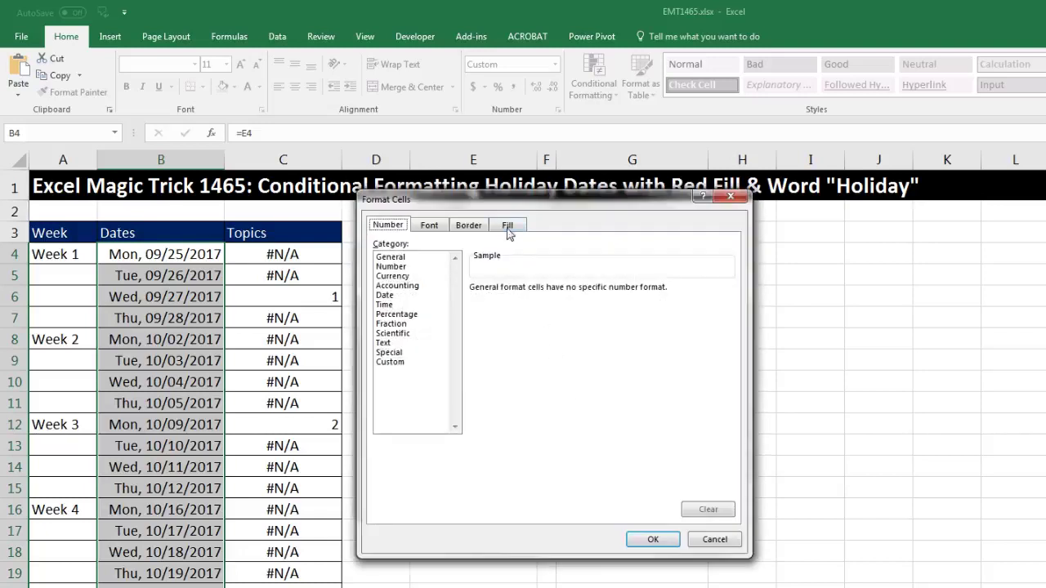
left_click(507, 227)
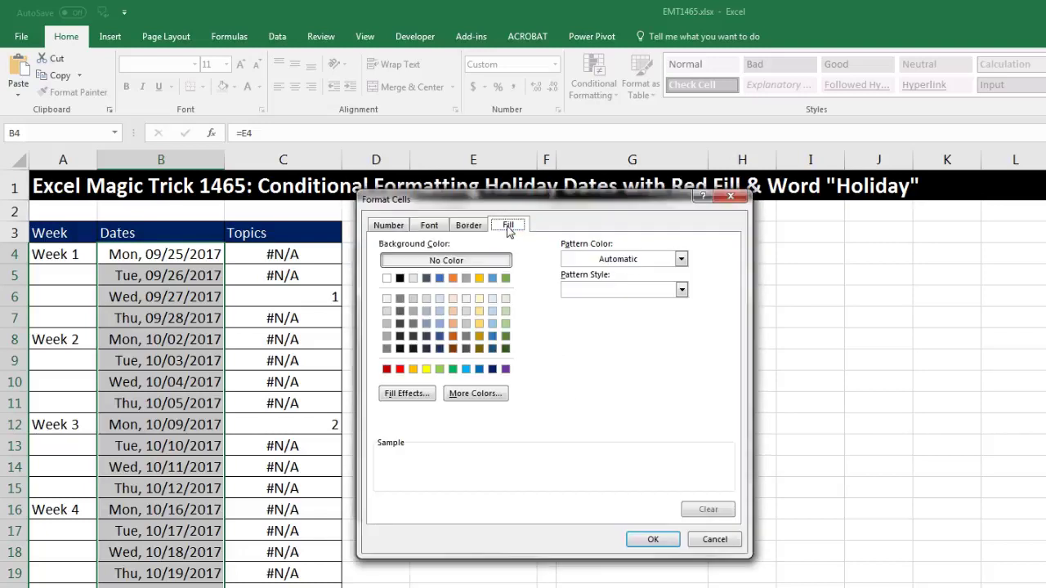
left_click(400, 369)
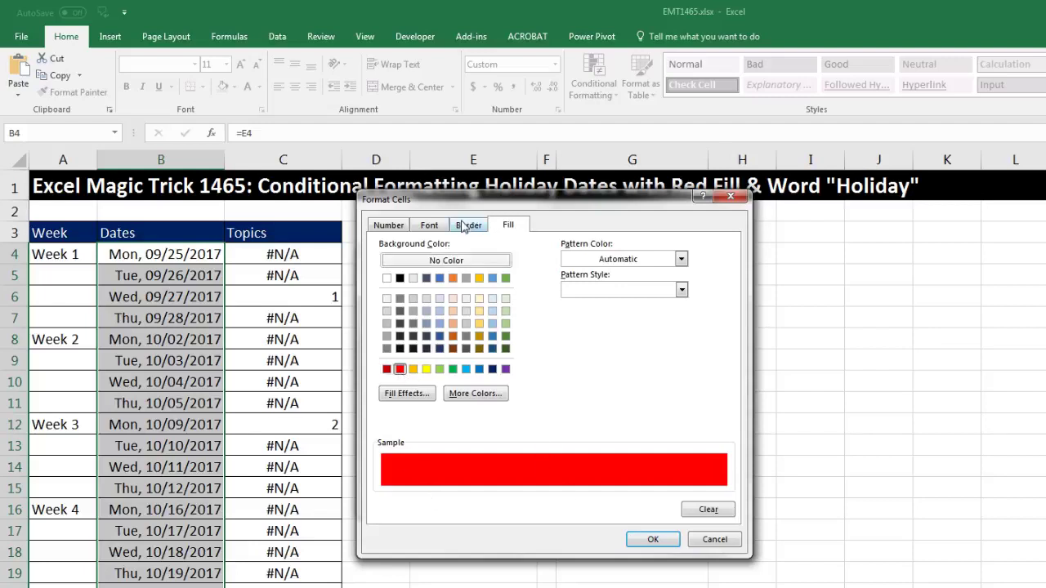
left_click(430, 226)
left_click(600, 348)
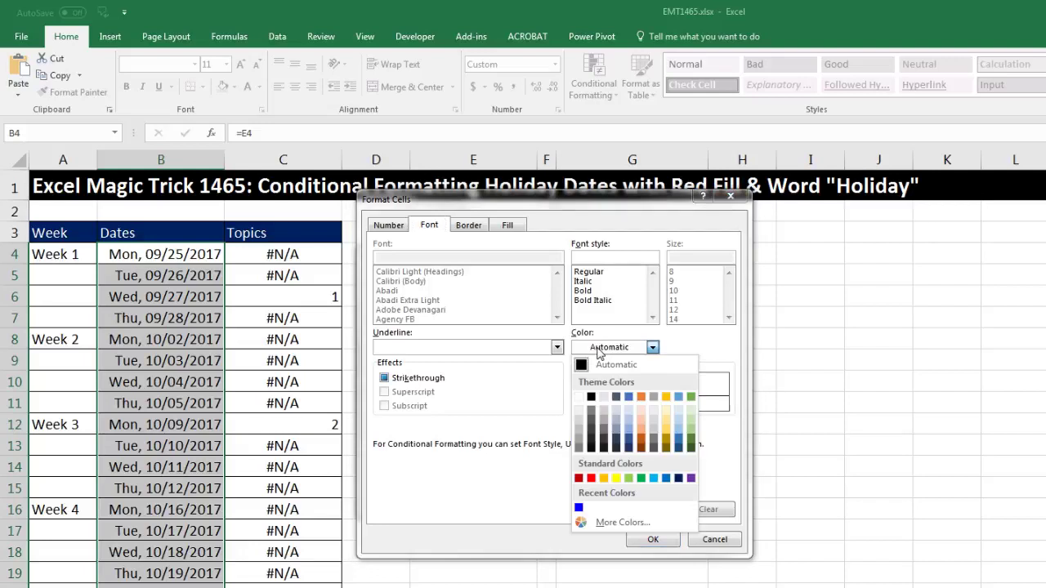
left_click(580, 398)
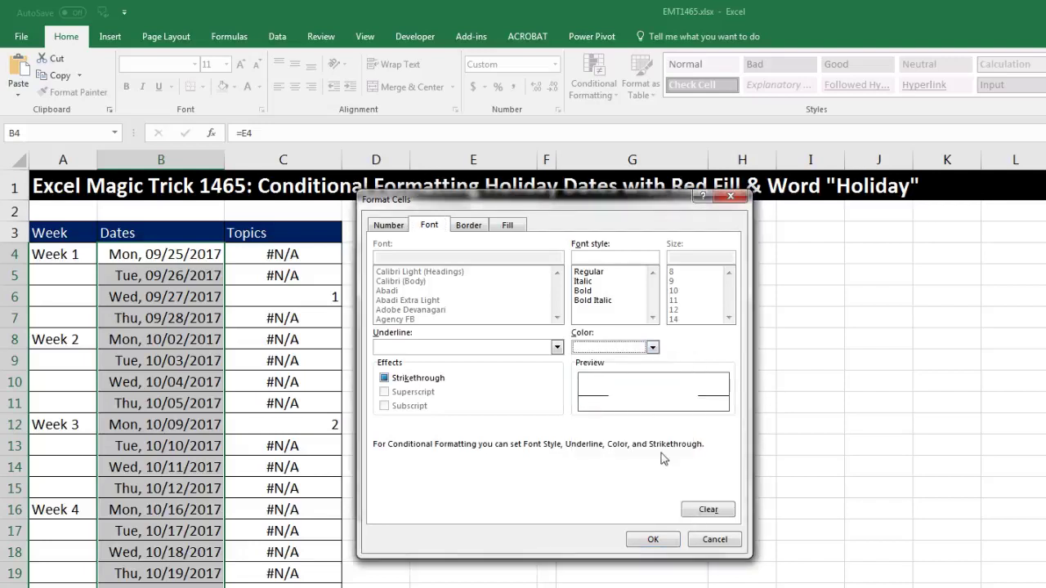
left_click(653, 540)
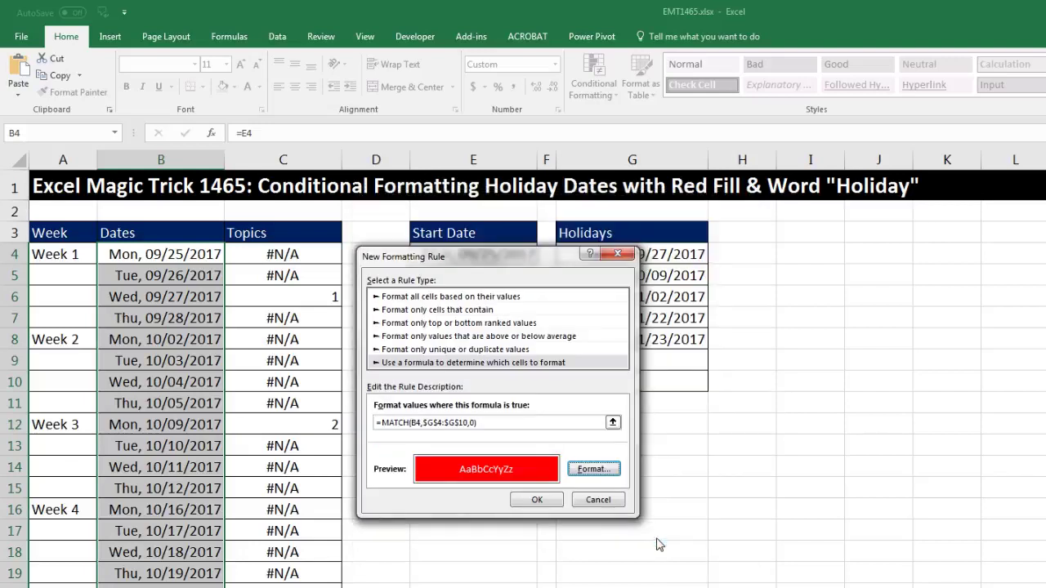
left_click(537, 500)
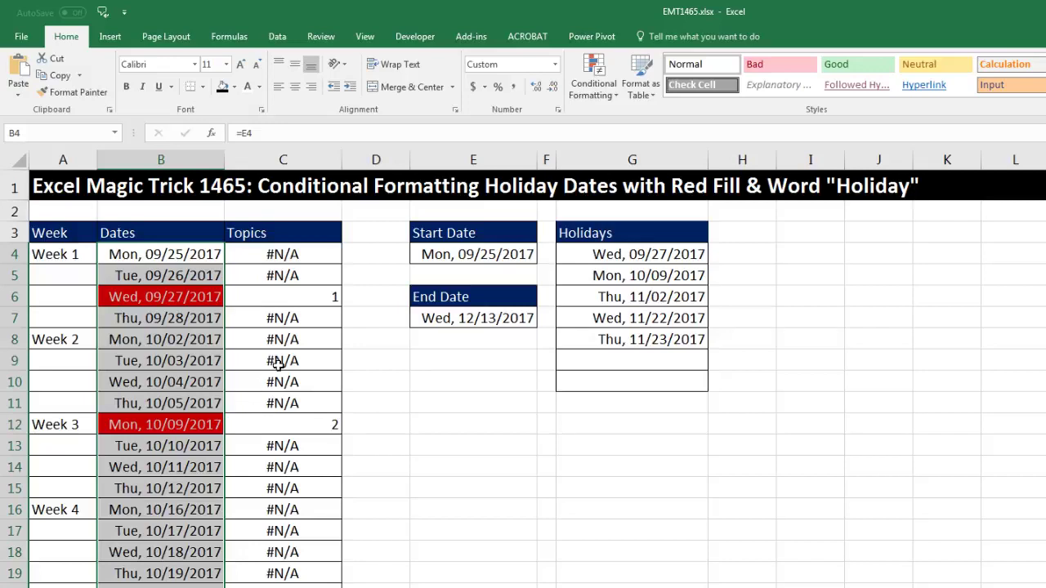
- Check the conditional formatting of the holiday dates down the whole Dates column
scroll(245, 408, "down", 3)
scroll(247, 421, "down", 4)
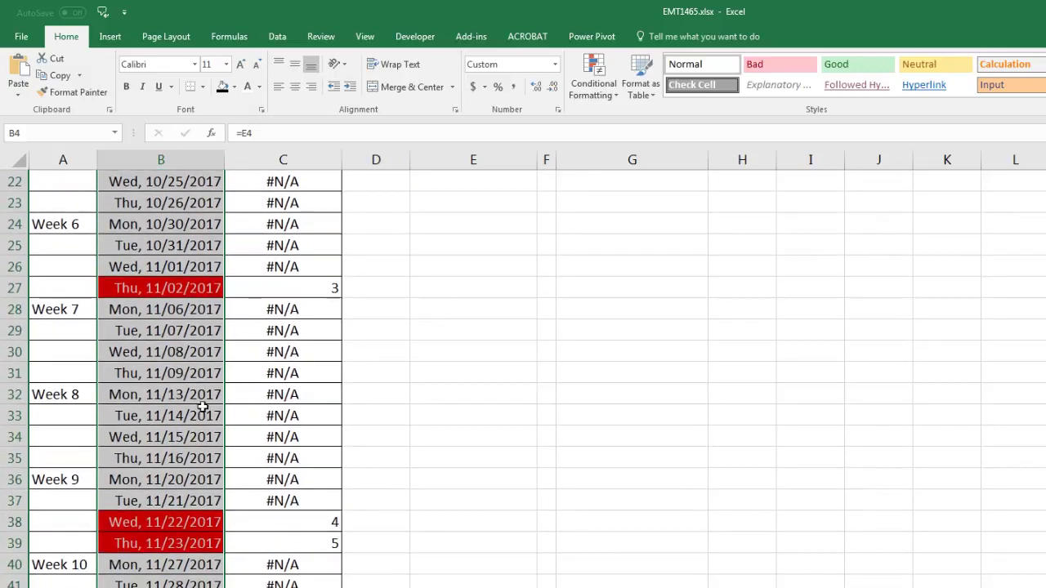
scroll(245, 409, "down", 4)
scroll(523, 378, "up", 11)
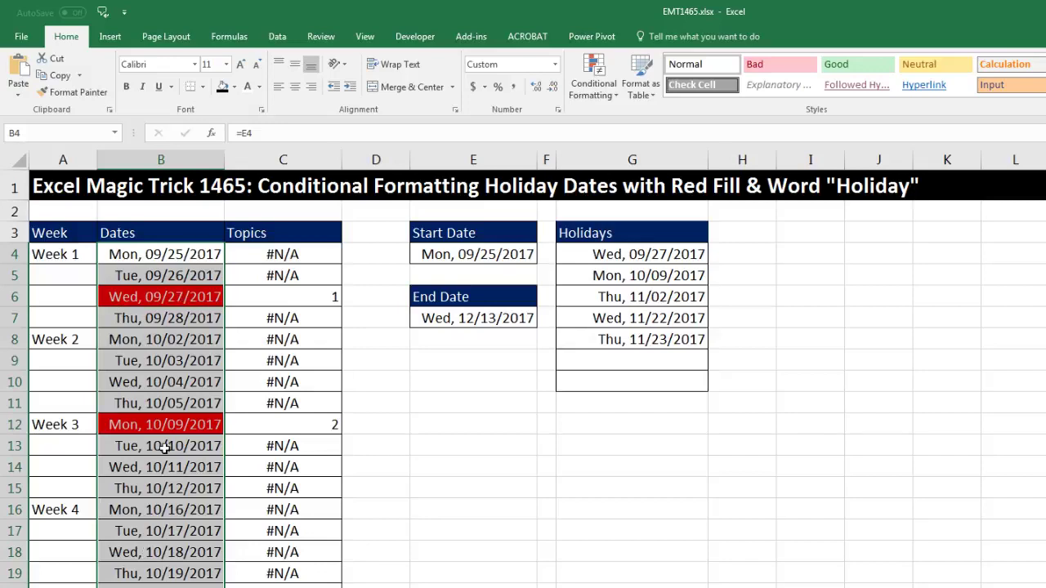
left_click(617, 95)
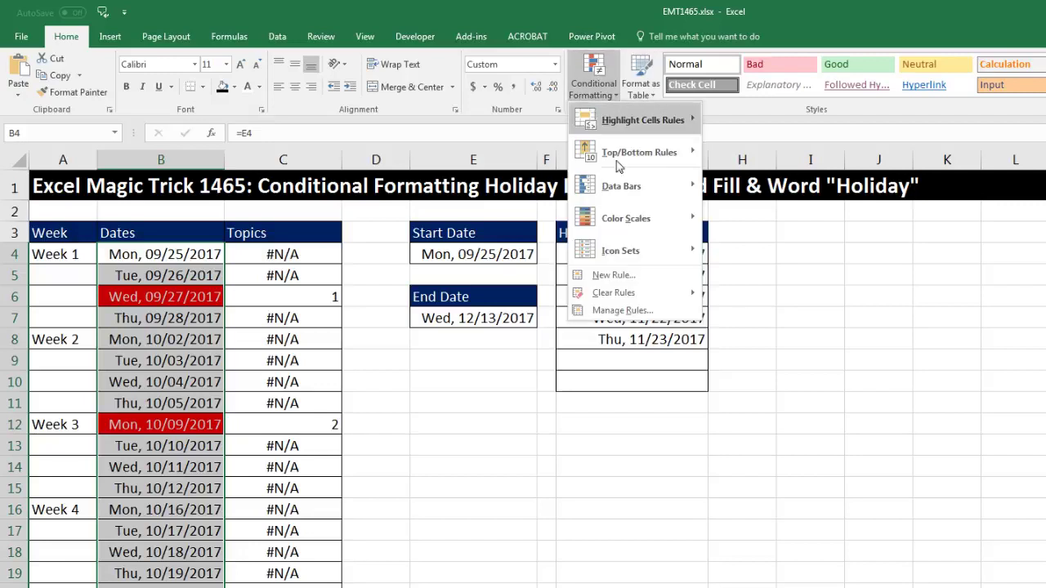
left_click(618, 312)
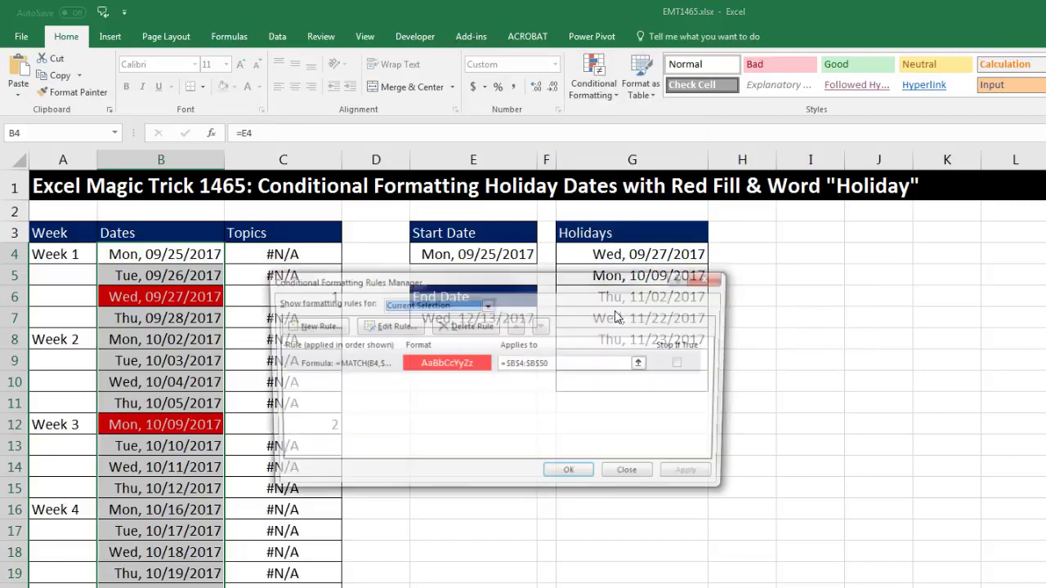
left_click_drag(549, 283, 614, 301)
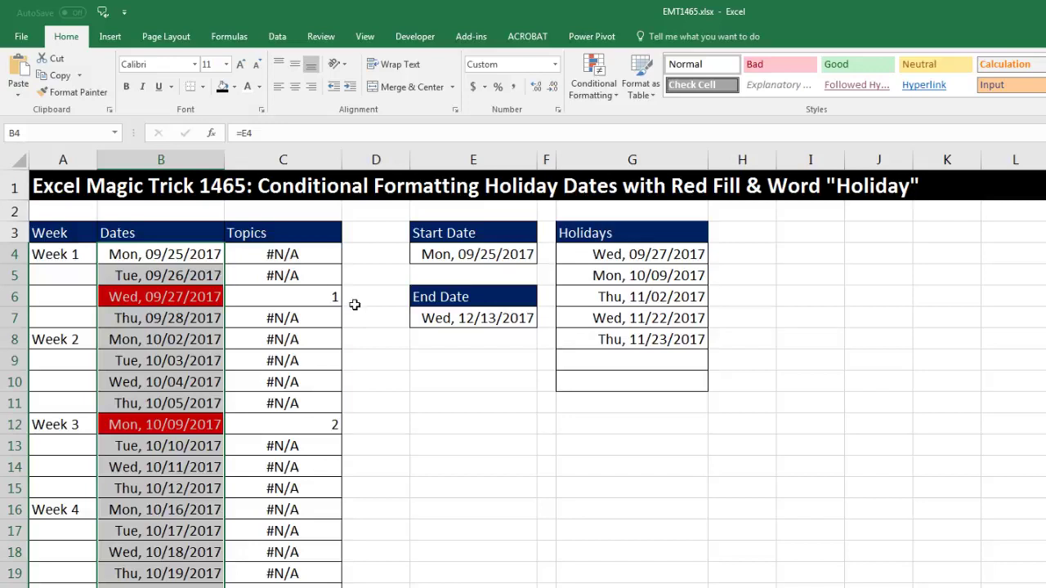
- Open the existing MATCH rule on the Dates column for editing and bring up its number format settings
key("alt")
key("o")
key("d")
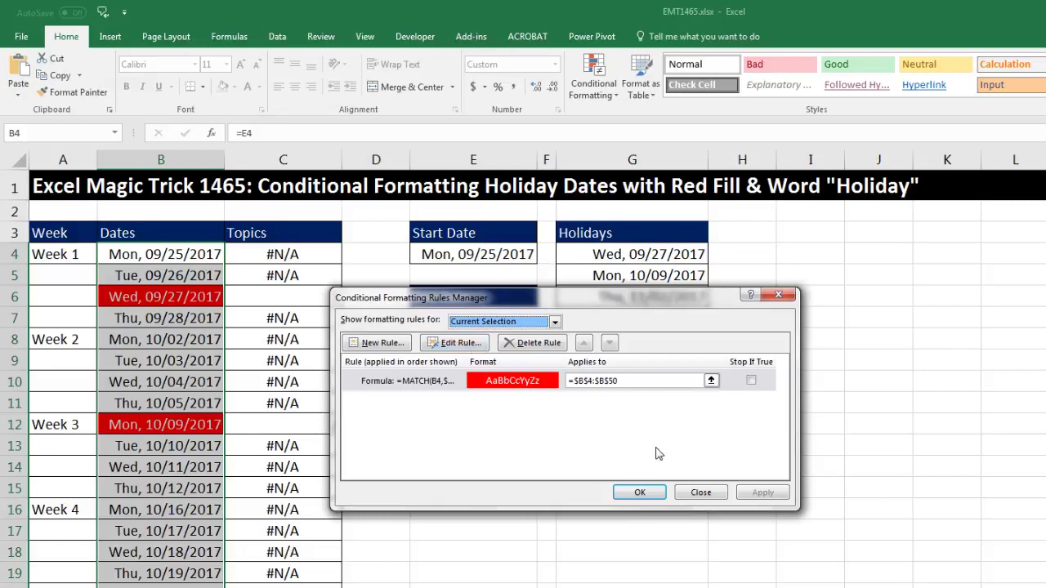
key("alt+e")
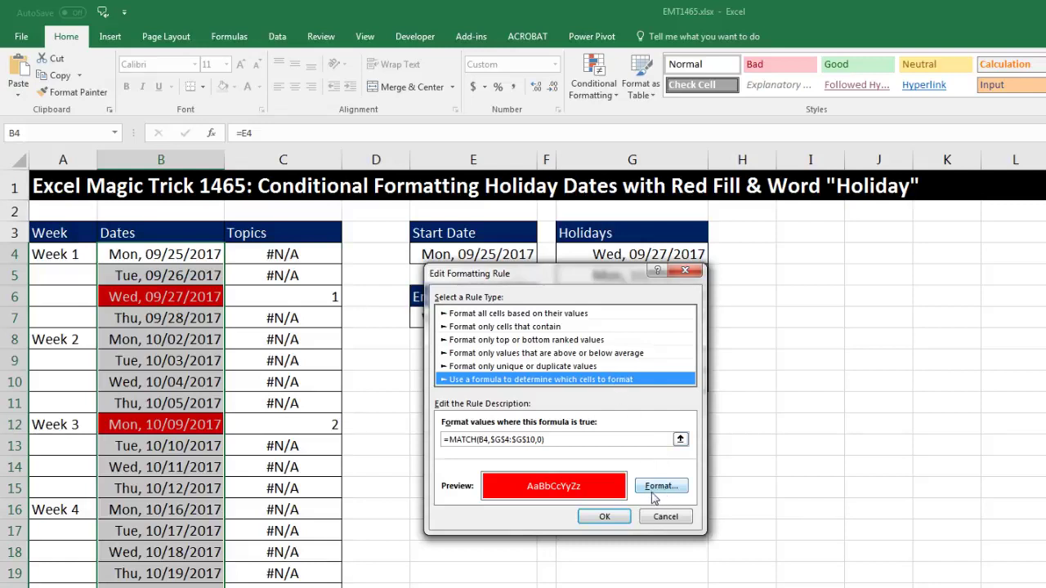
key("alt+f")
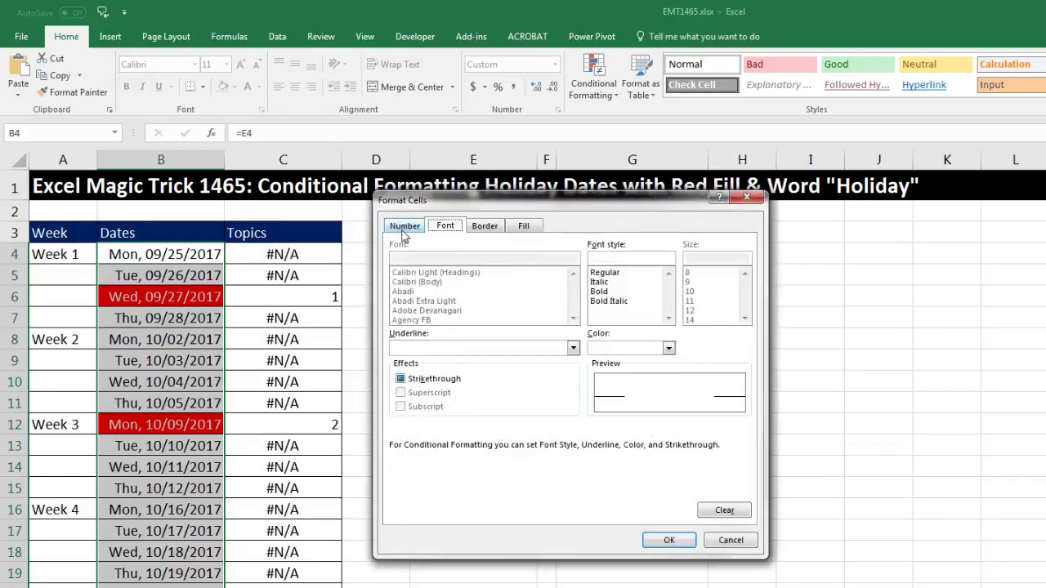
left_click(402, 226)
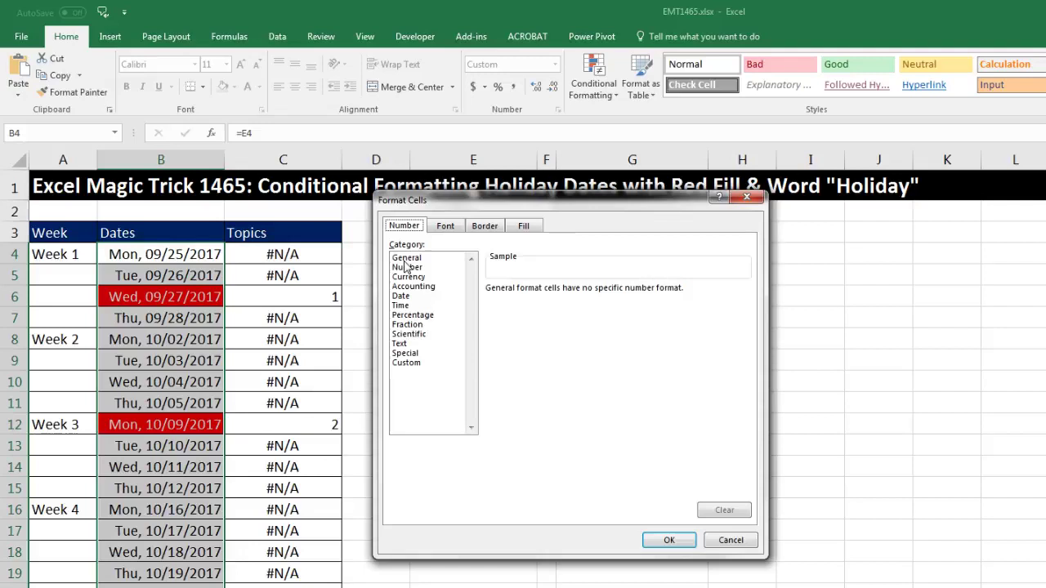
left_click(406, 267)
left_click(413, 277)
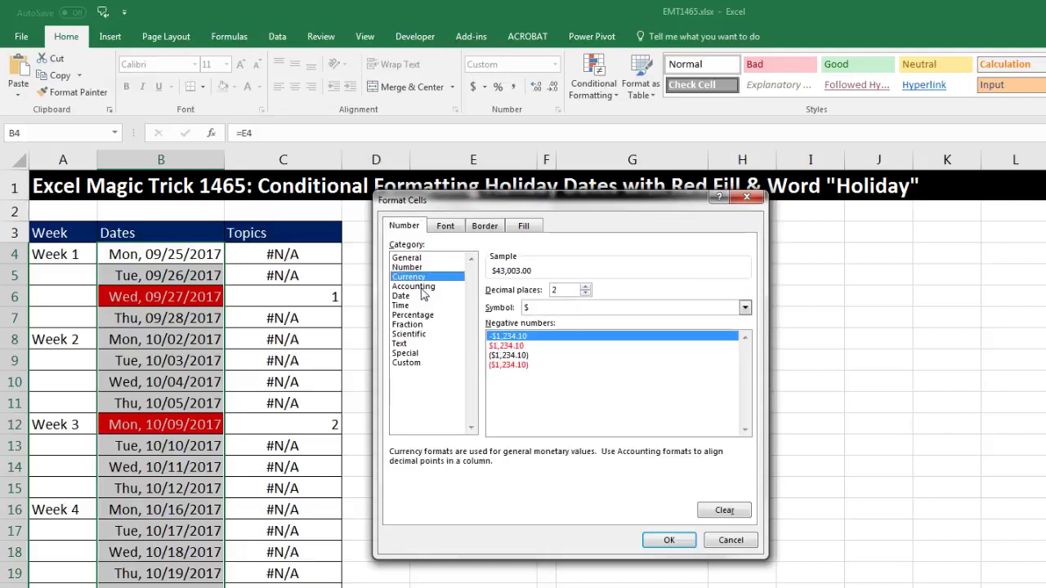
left_click(420, 287)
left_click(404, 296)
left_click(408, 305)
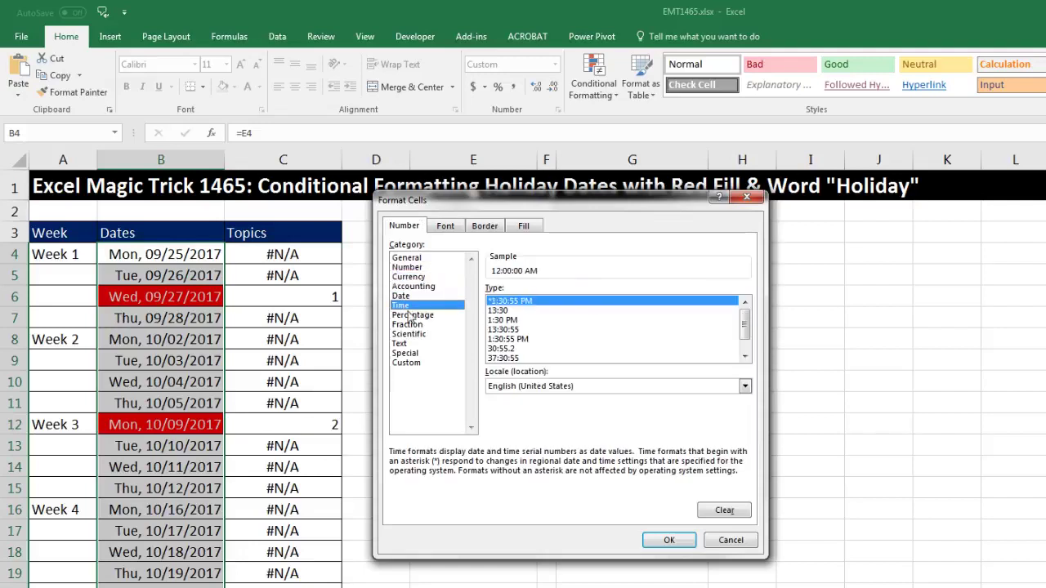
- Replace the rule's number format with the custom format code "Holiday", including the quotation marks
left_click(408, 363)
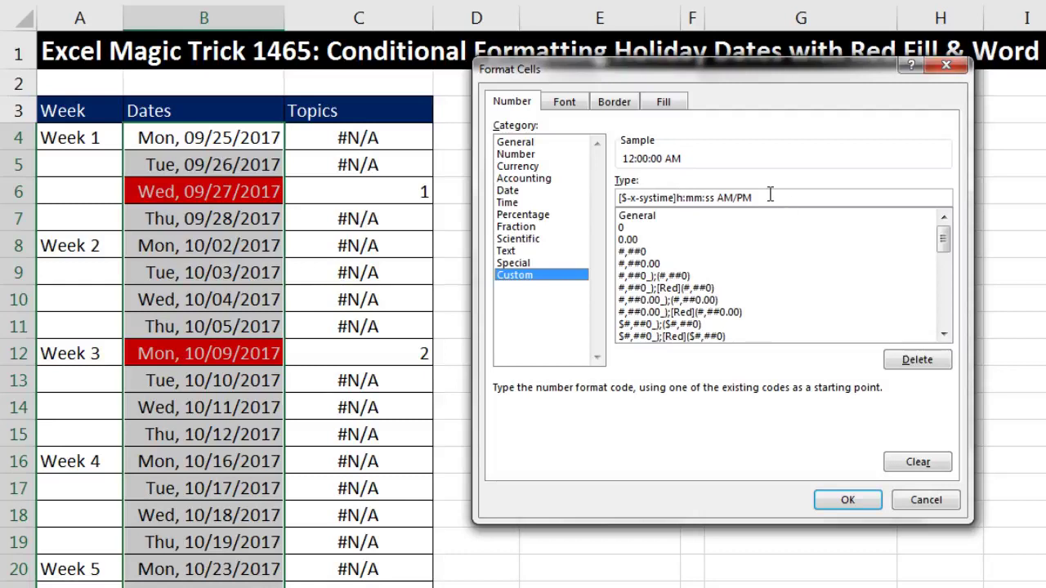
left_click_drag(770, 194, 607, 200)
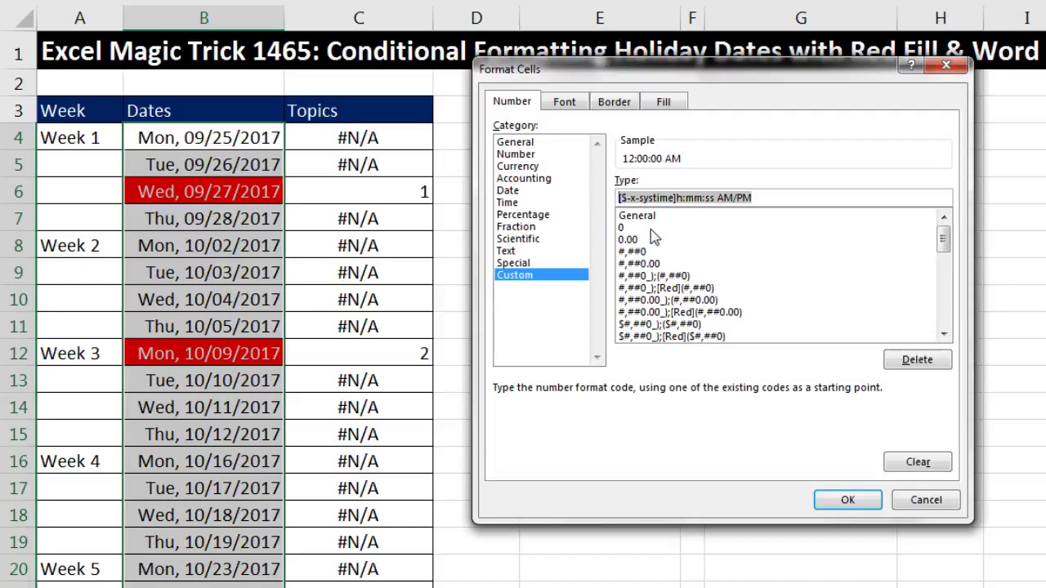
key("Delete")
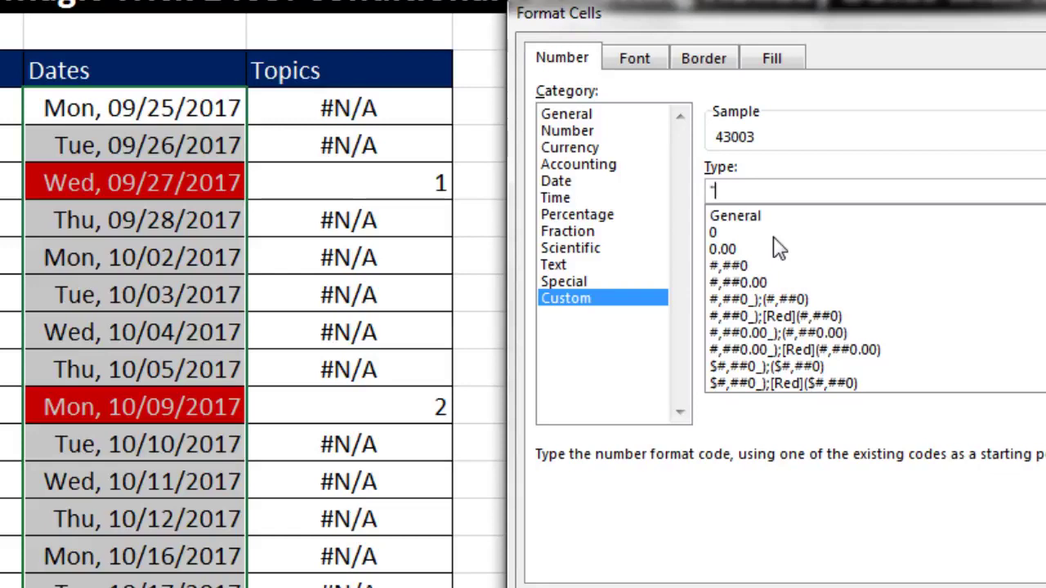
type("\"Holiday\"")
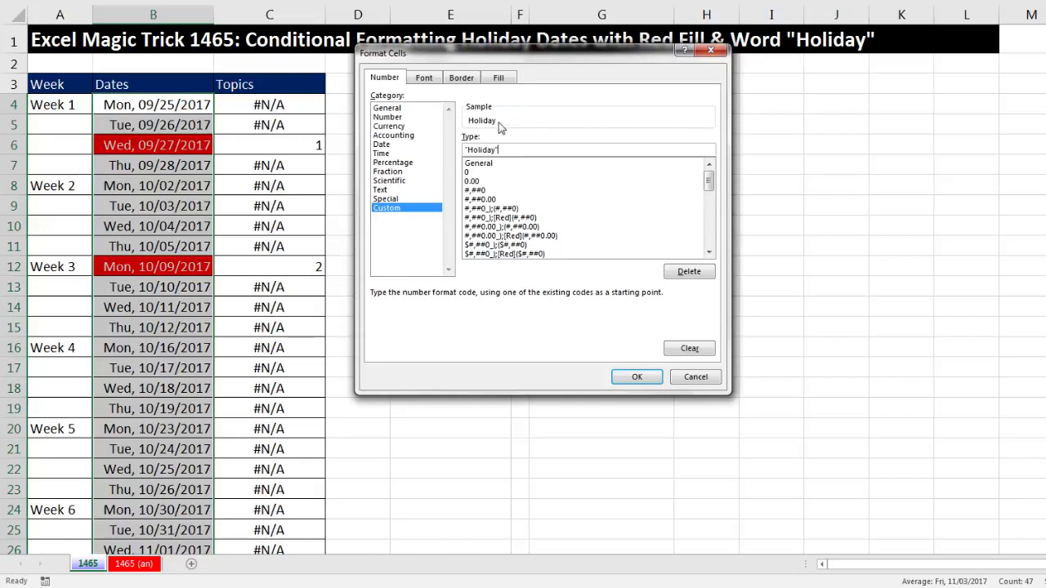
- Review the border, font and fill settings of the MATCH rule's format
left_click(473, 80)
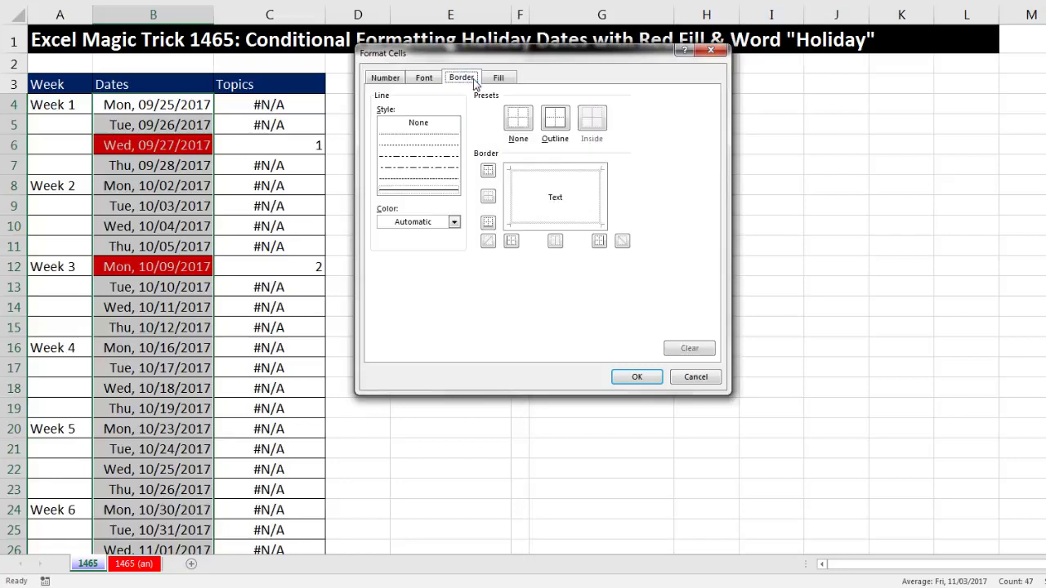
left_click(421, 80)
left_click(504, 80)
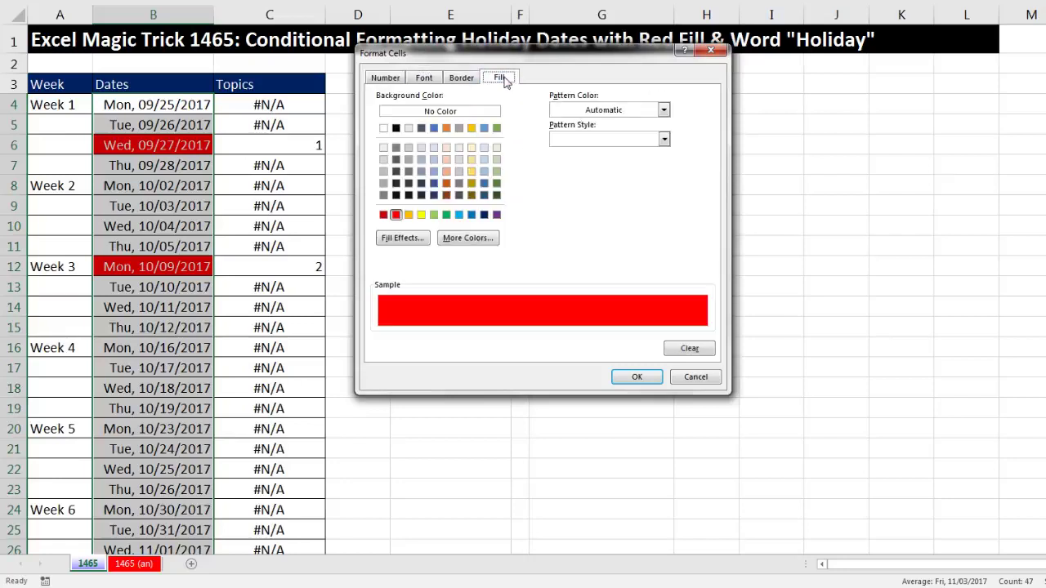
- Accept the "Holiday" format and apply the edited MATCH rule to the Dates column
left_click(632, 376)
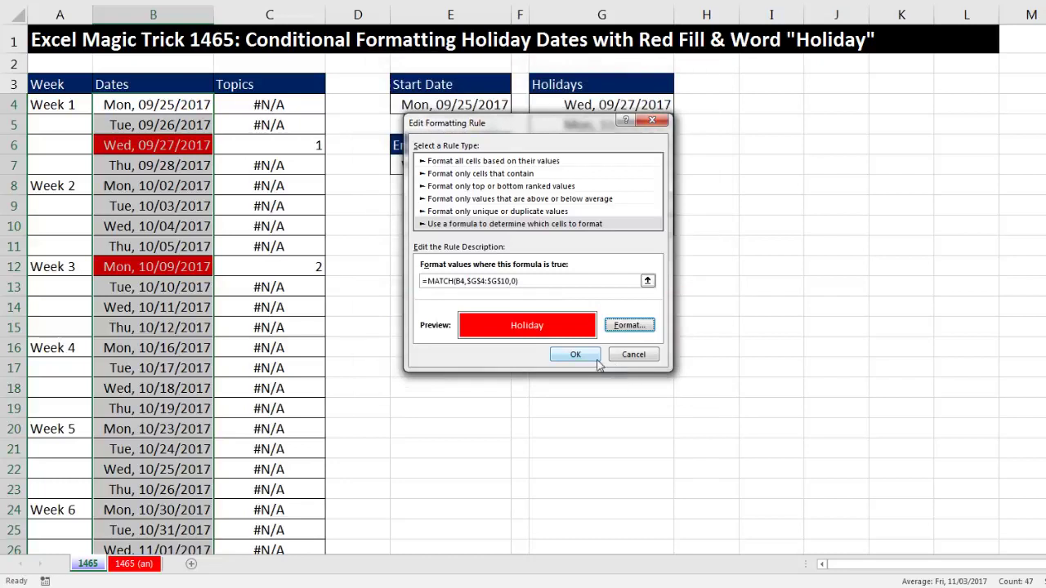
left_click(585, 357)
left_click(608, 329)
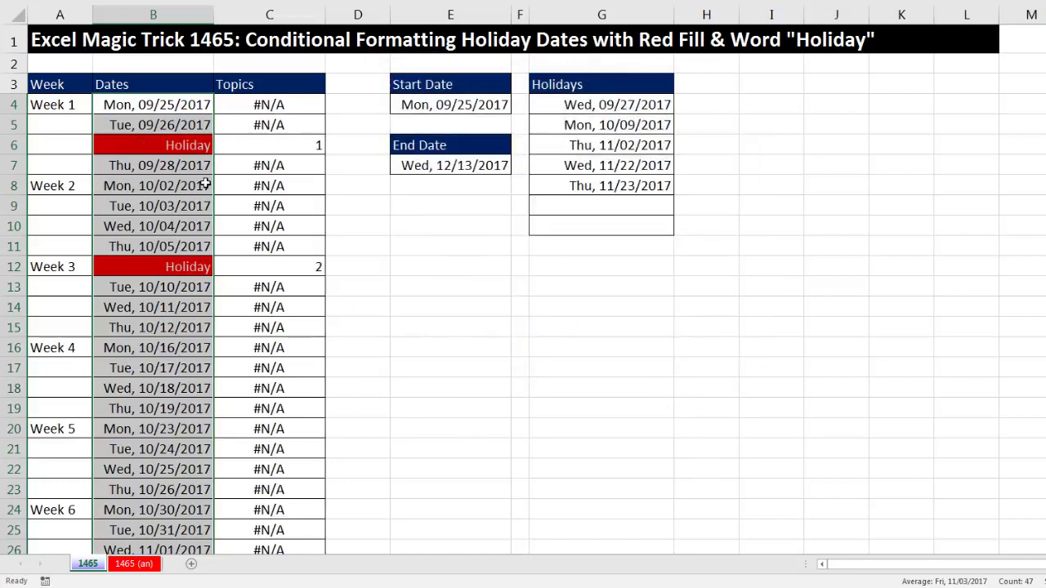
- Test the rule by entering 9/28 in the first empty cell of the Holidays list, G9, and undo the entry
left_click(602, 199)
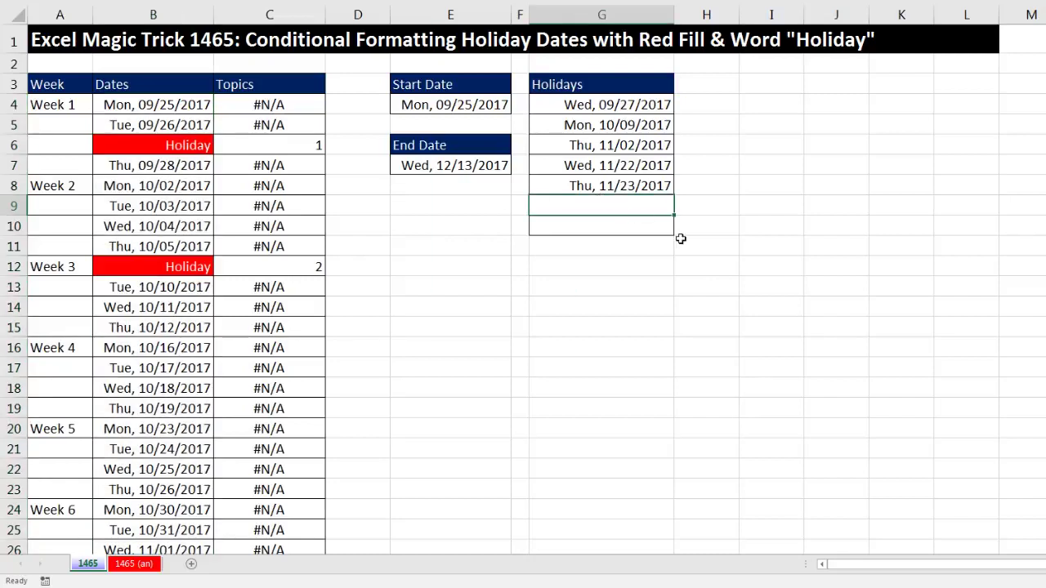
type("9/28")
key("Return")
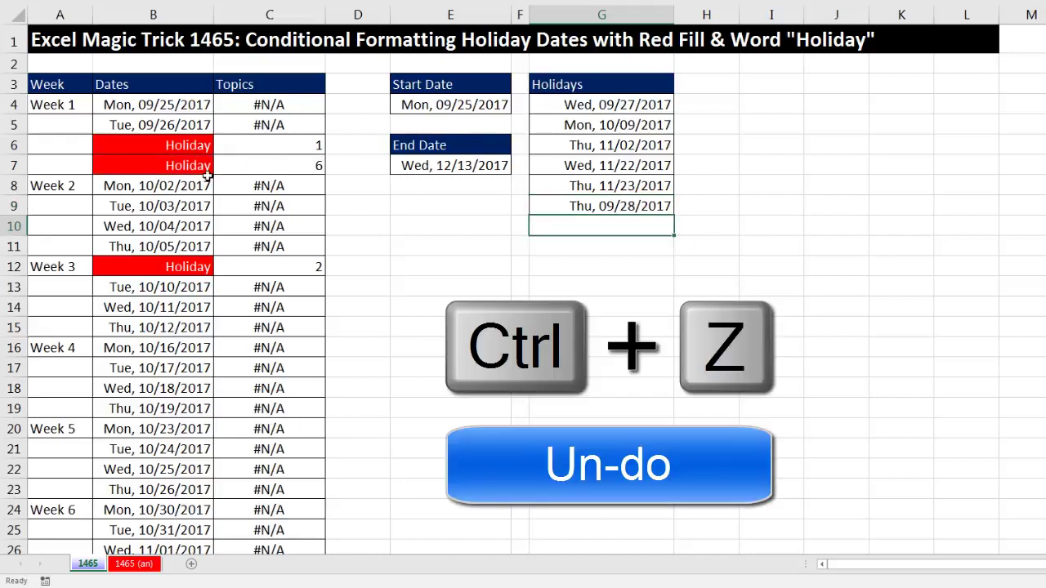
key("ctrl+z")
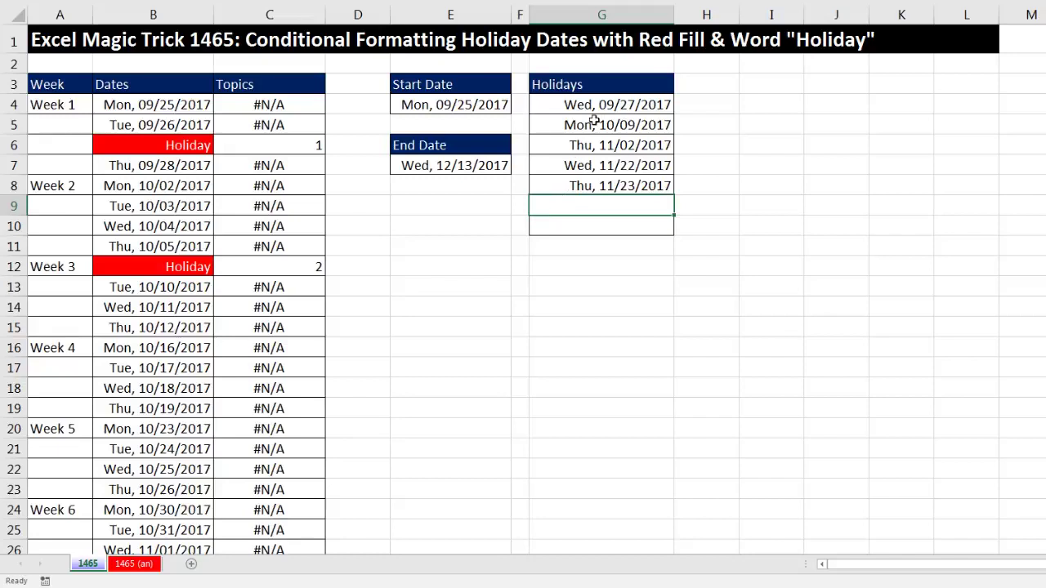
- Test the rule by clearing the first holiday date in cell G4, and undo the deletion
left_click_drag(618, 106, 619, 125)
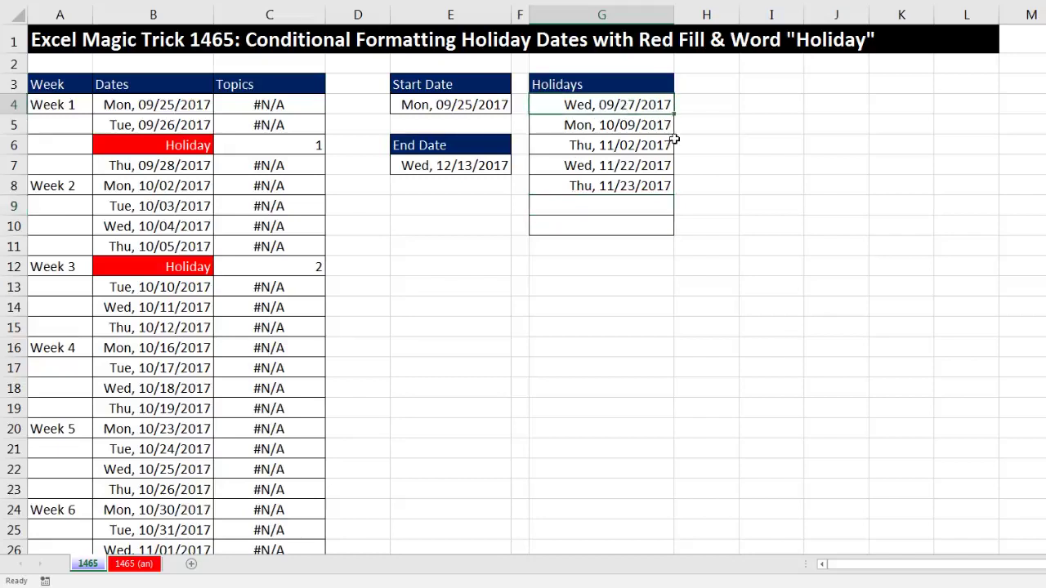
key("Delete")
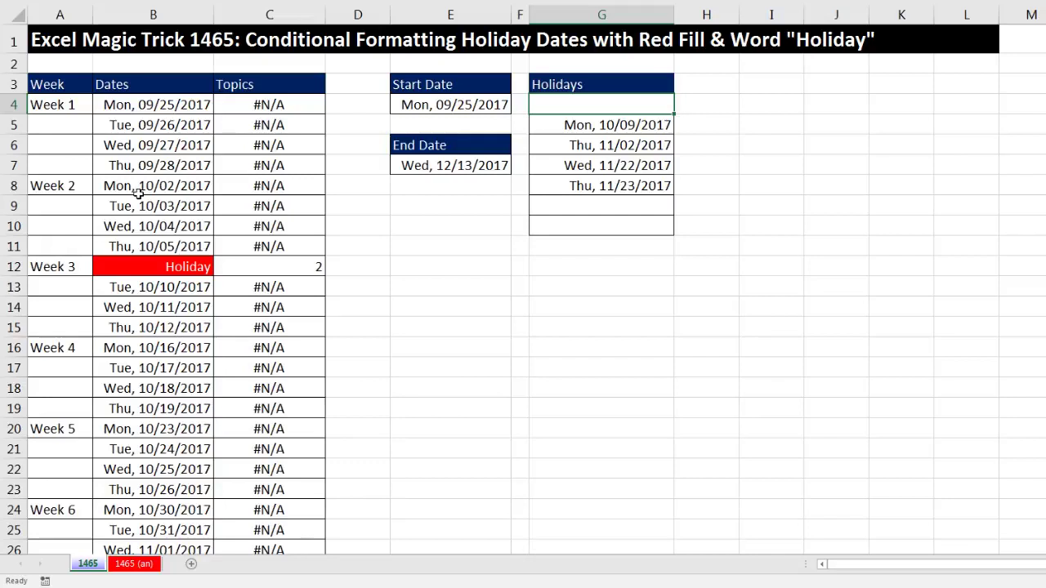
key("ctrl+z")
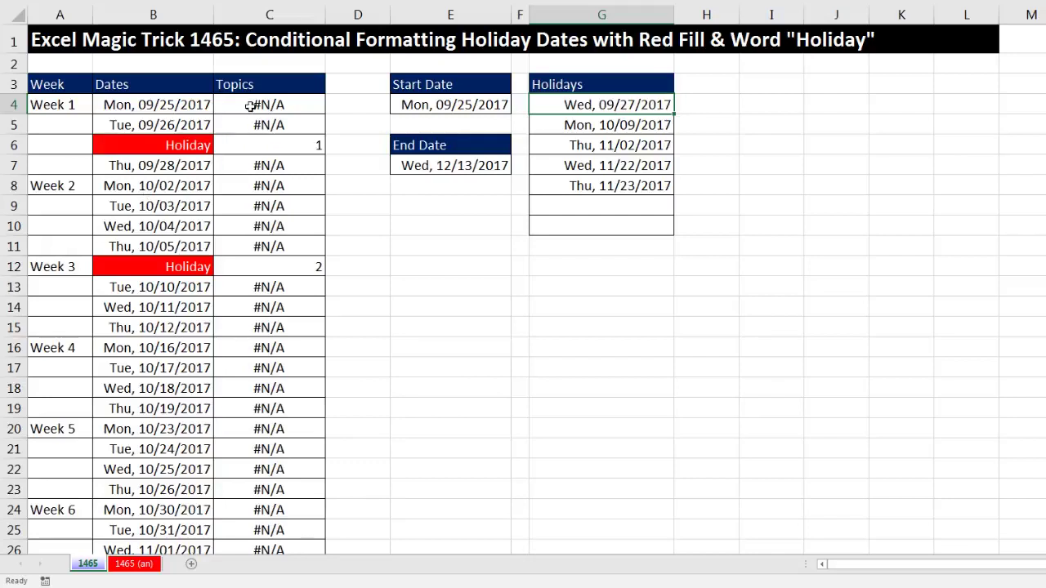
- Clear the MATCH helper formulas from the whole Topics column starting at C4, and undo the deletion
left_click(277, 109)
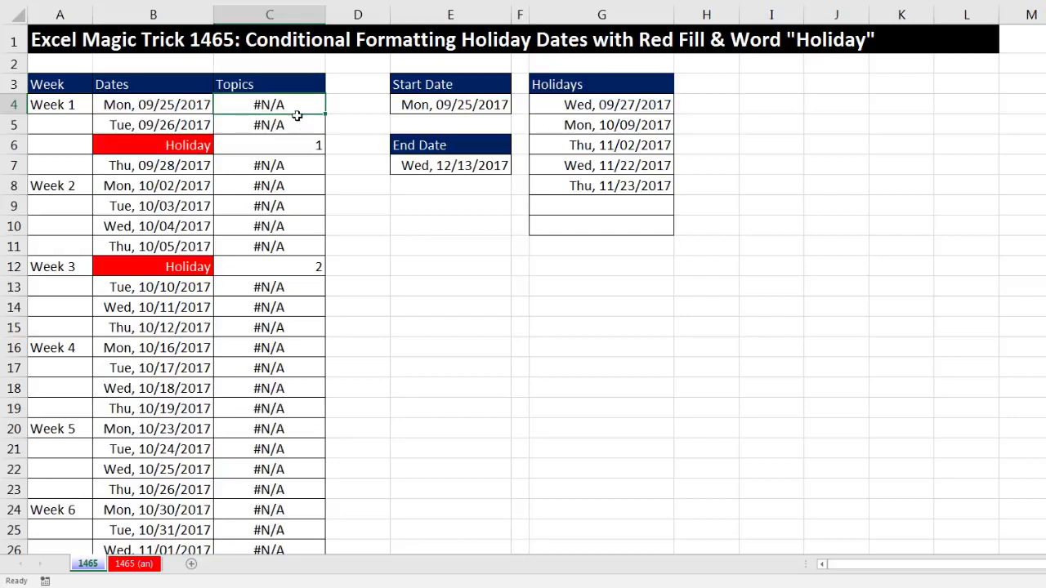
key("ctrl+shift+Down")
key("Delete")
scroll(296, 116, "up", 8)
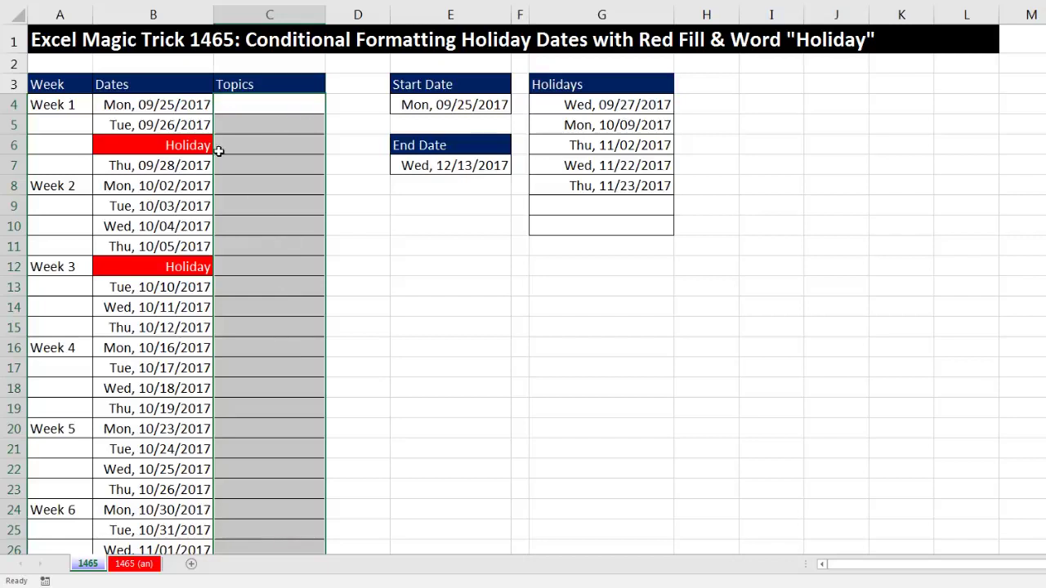
key("ctrl+z")
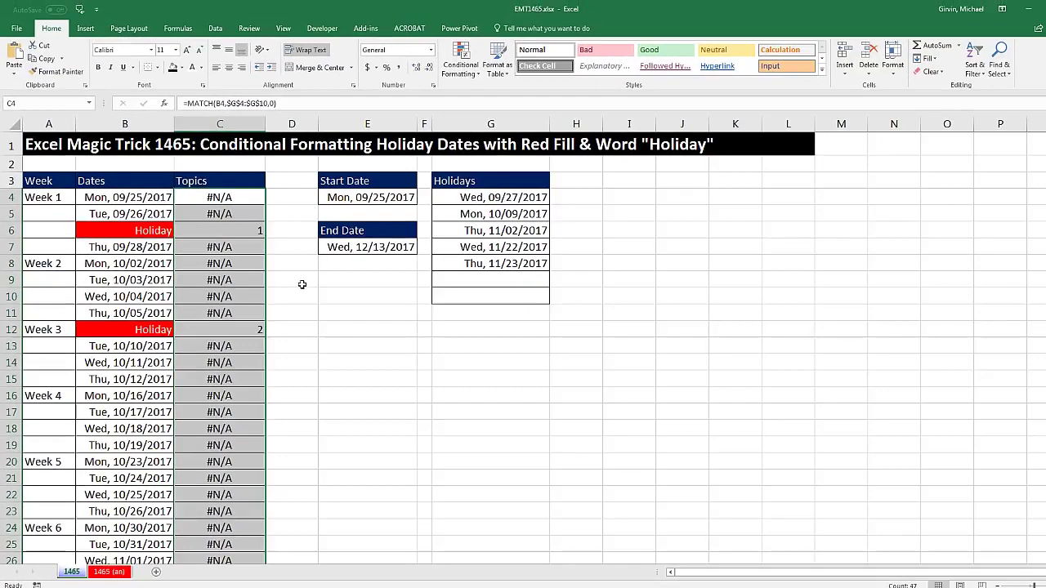
- Inspect the MATCH formula in cell C4 and its referenced ranges without changing it
double_click(226, 198)
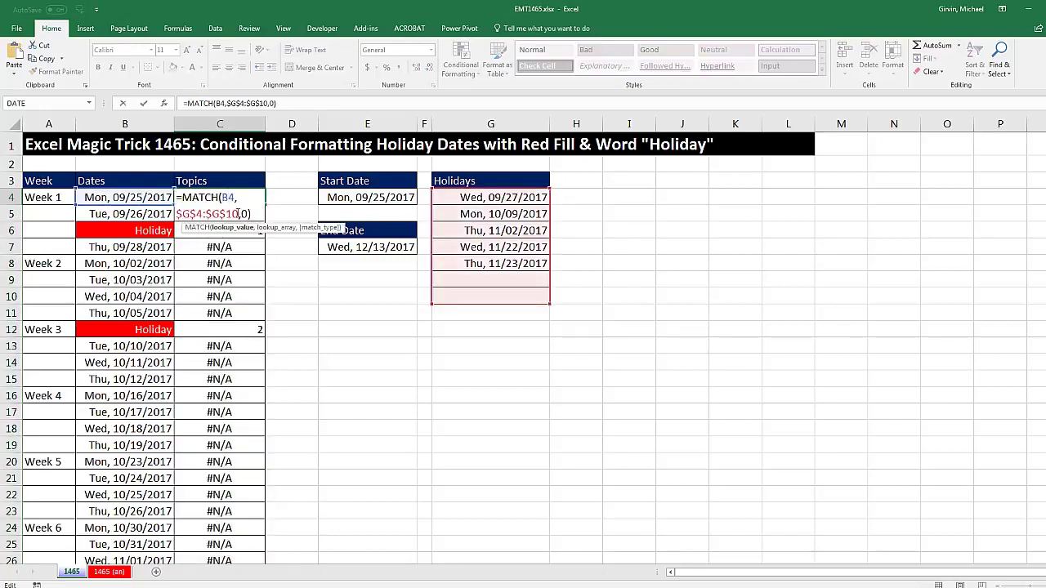
key("Escape")
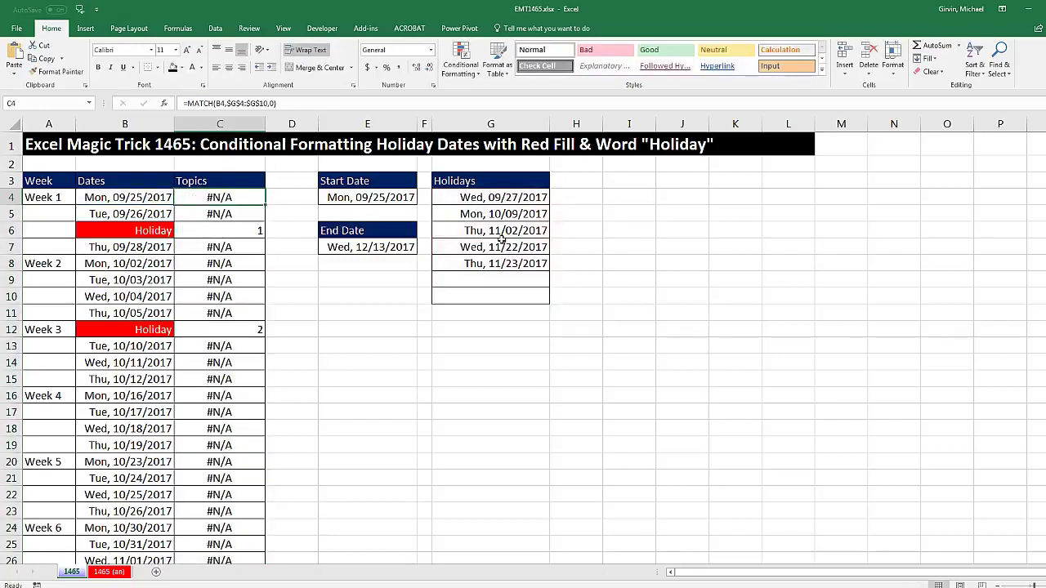